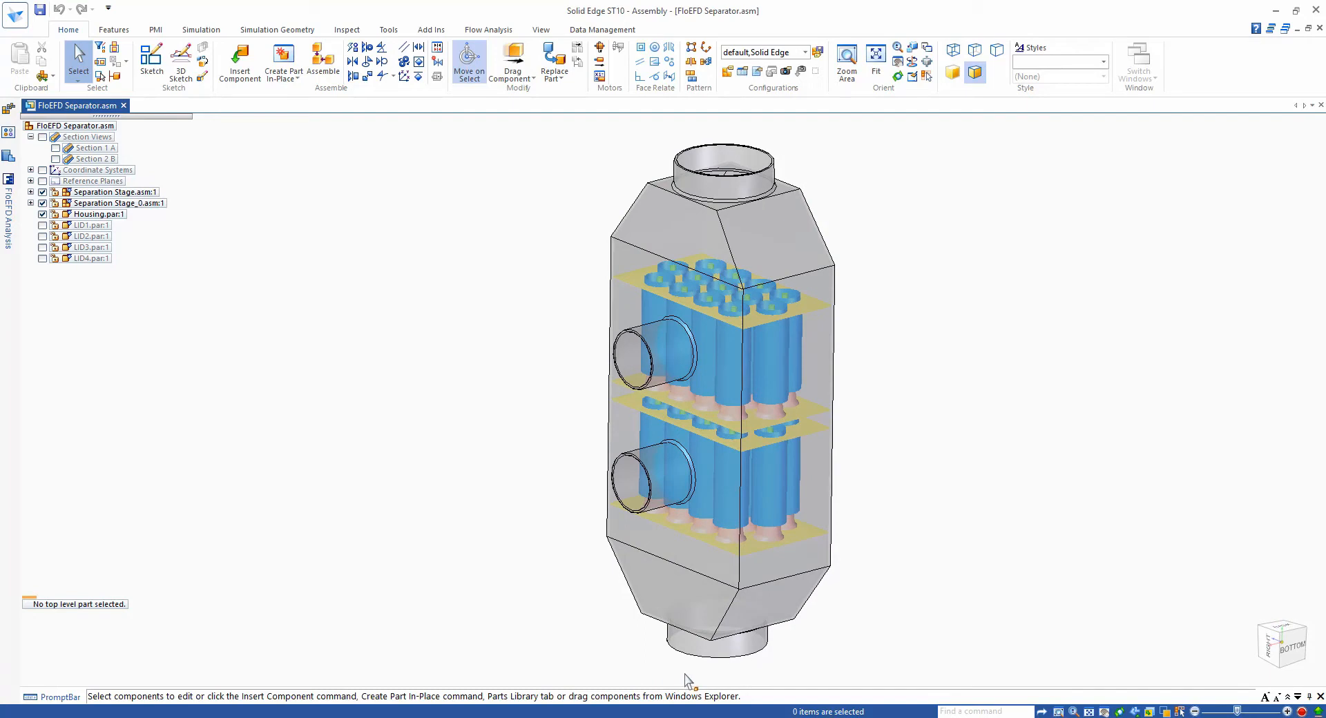
- Expand the Separation Stage and Vortex Tubes groups and open the first VORTEX TUBE subassembly
middle_click_drag(547, 664, 48, 198)
left_click(30, 192)
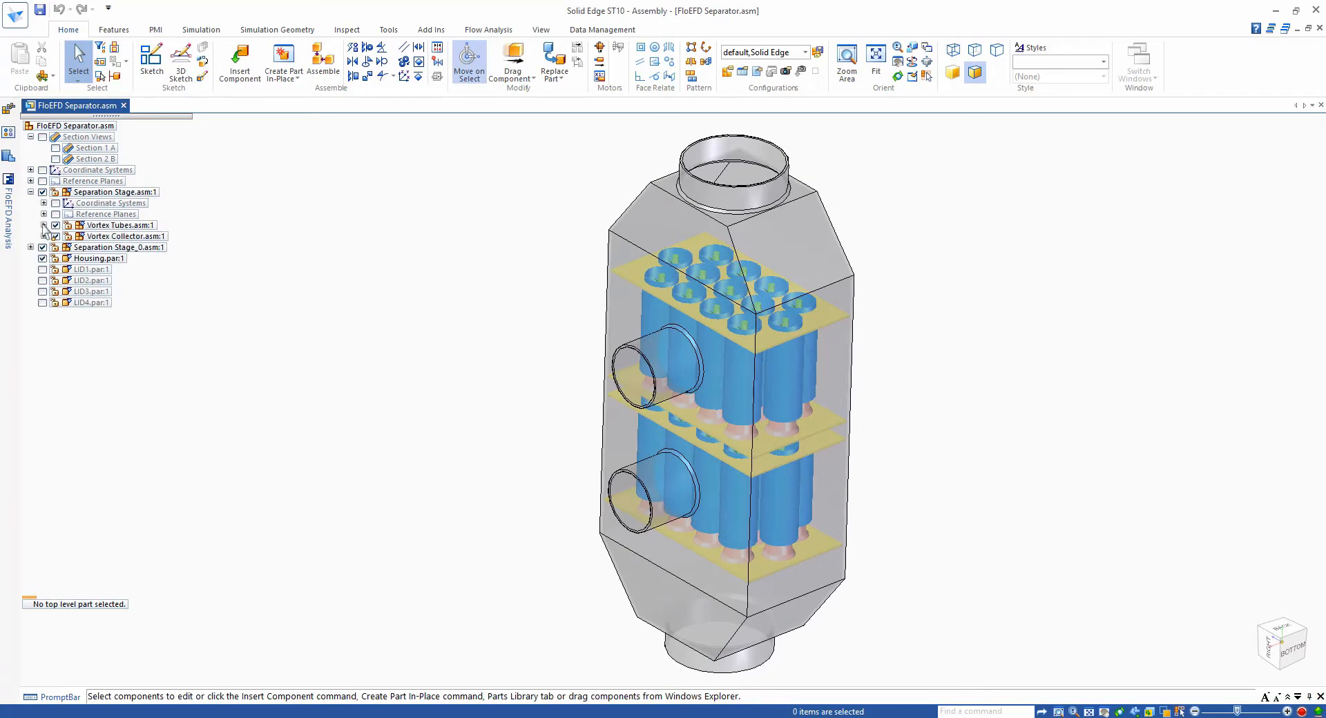
left_click(43, 225)
left_click(134, 260)
right_click(135, 259)
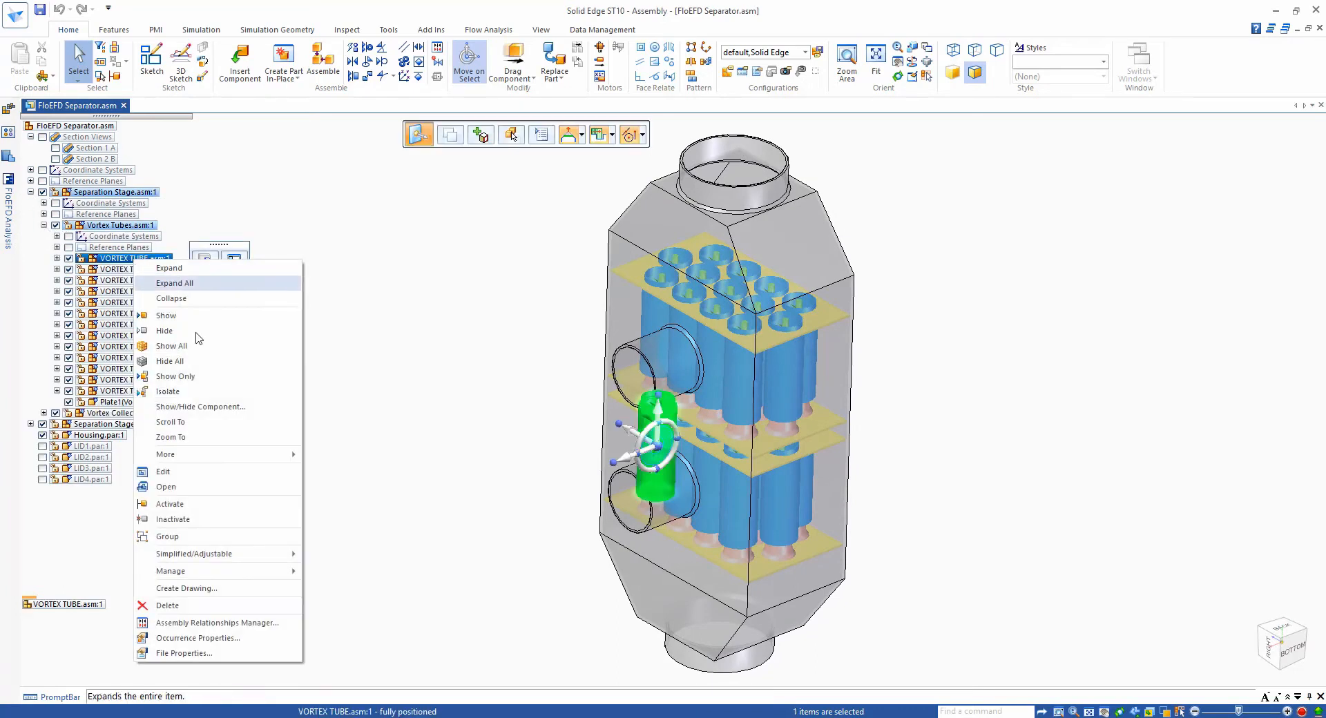
left_click(185, 493)
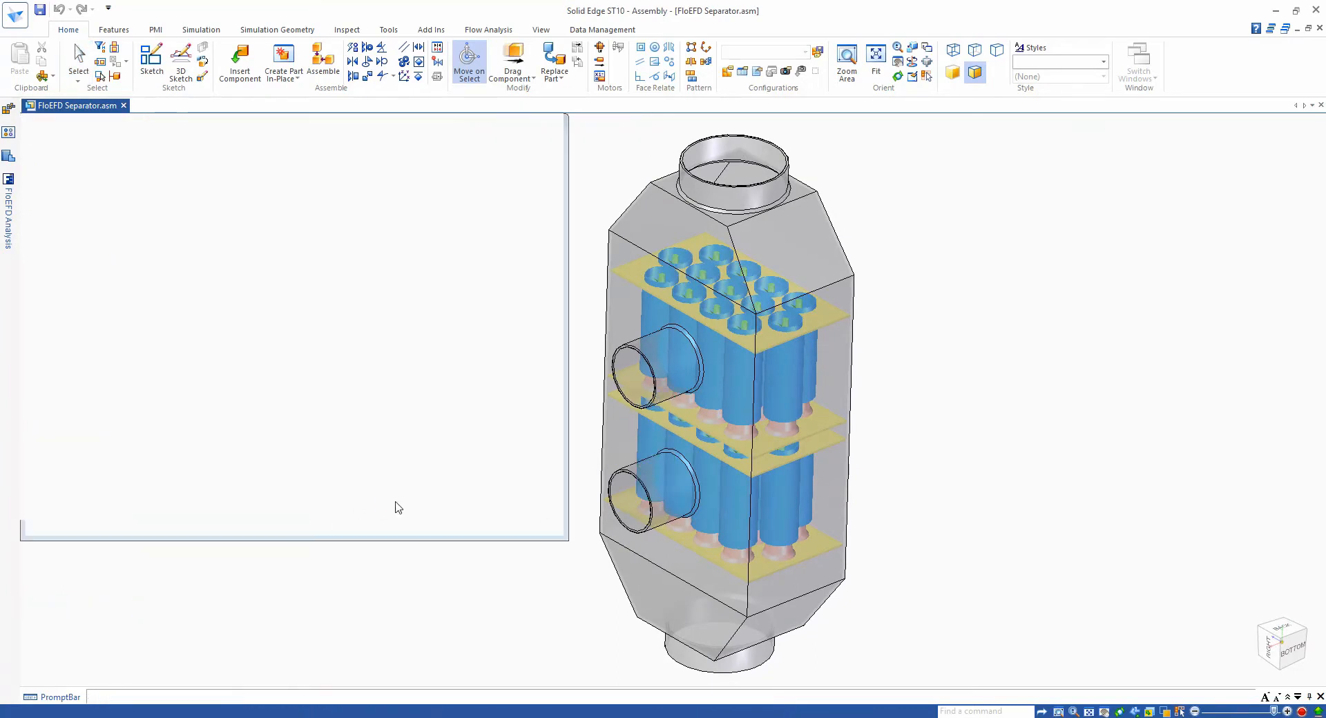
- Show the TUBE part together with the main spiral, then close the vortex tube window
left_click(42, 169)
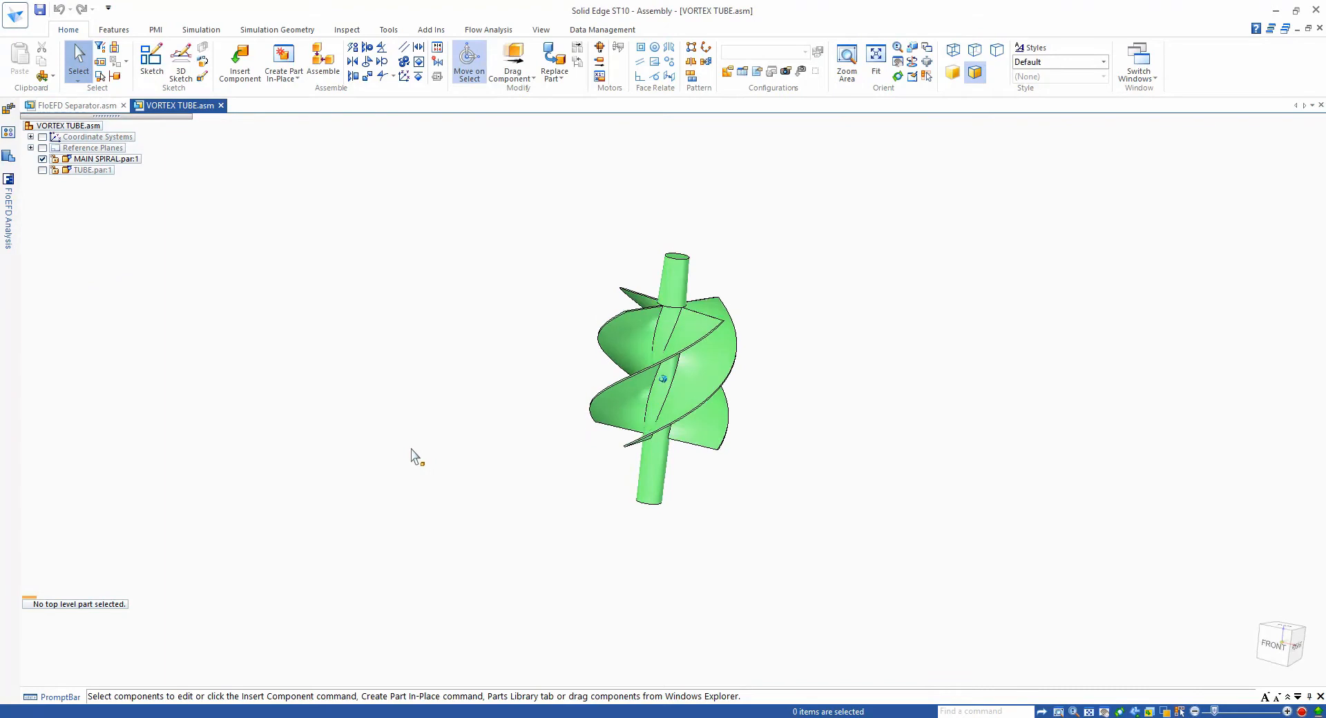
left_click(43, 170)
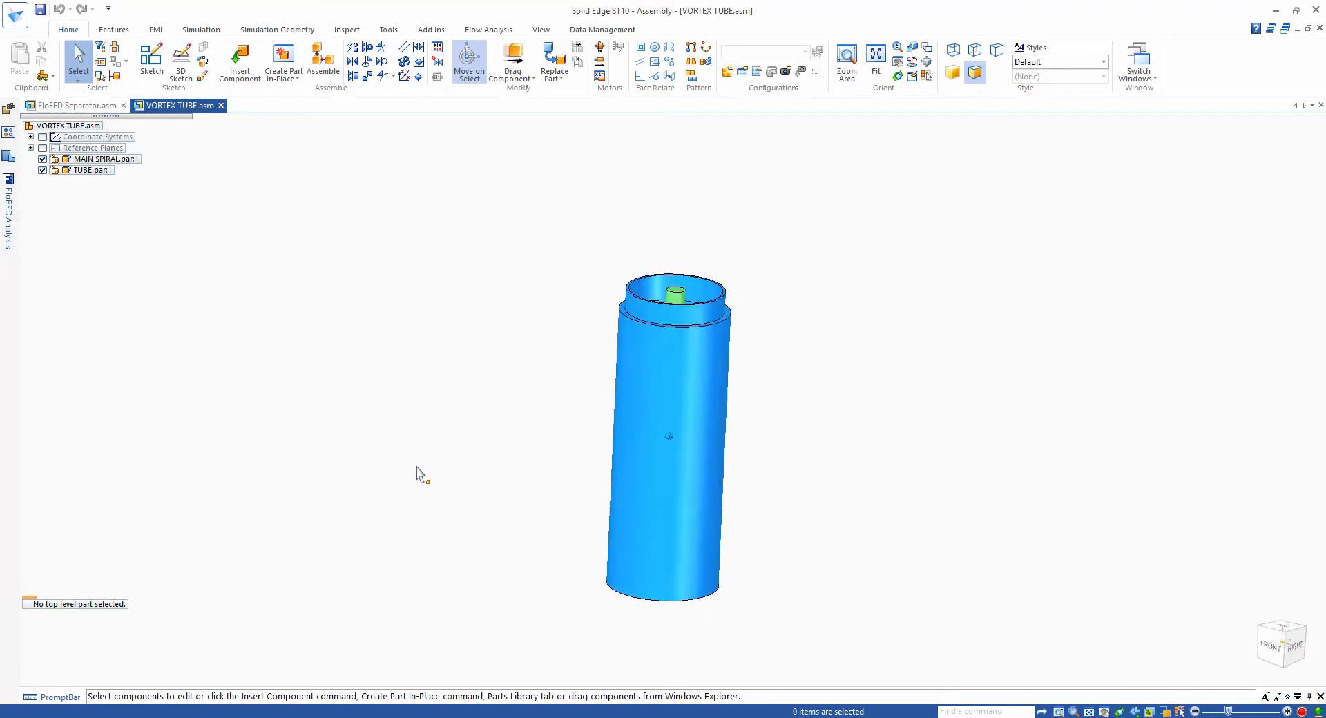
left_click(221, 106)
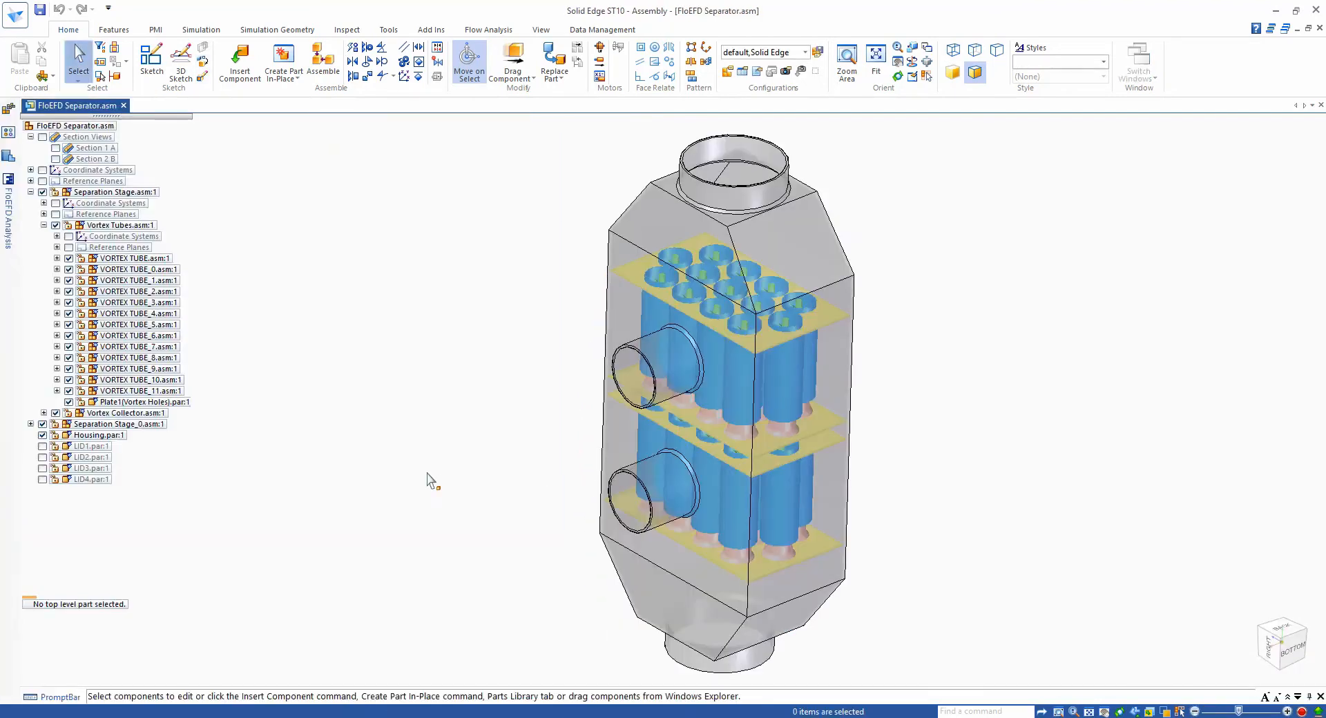
- Run Check Geometry on the separator assembly and close the check dialog
left_click(494, 30)
left_click(627, 50)
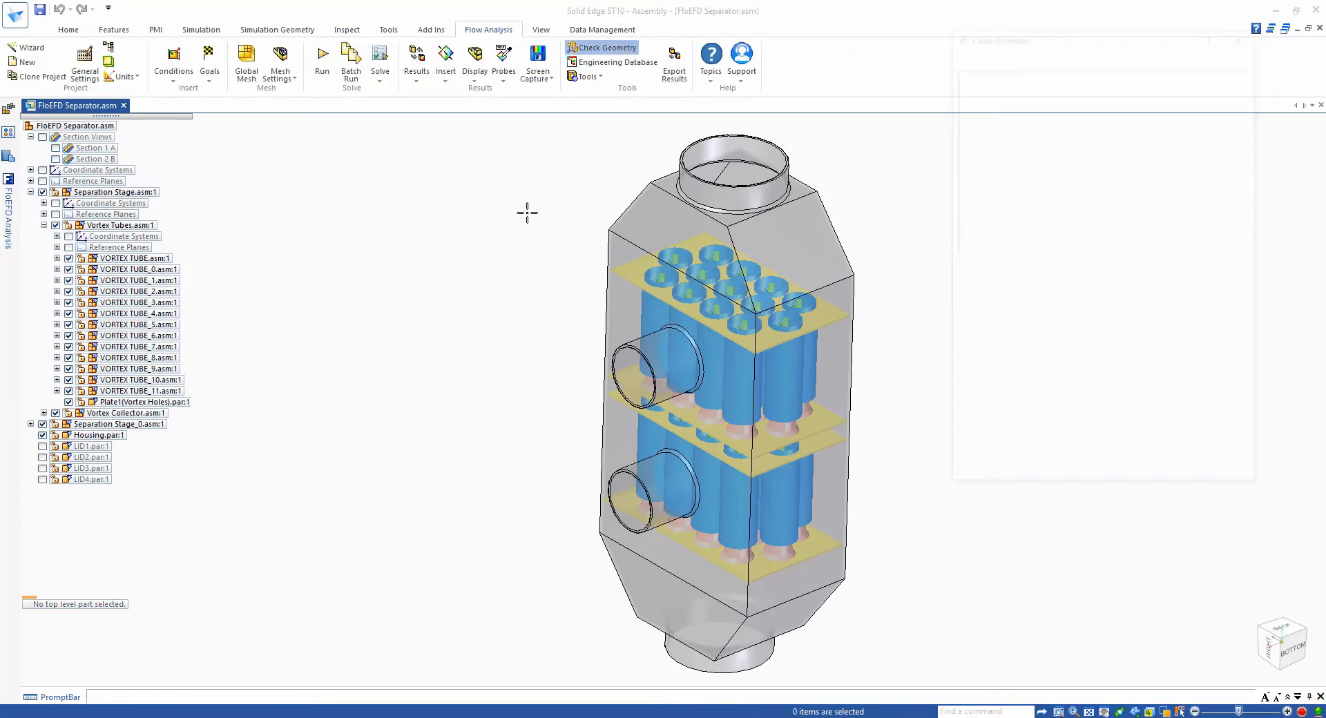
left_click(1079, 448)
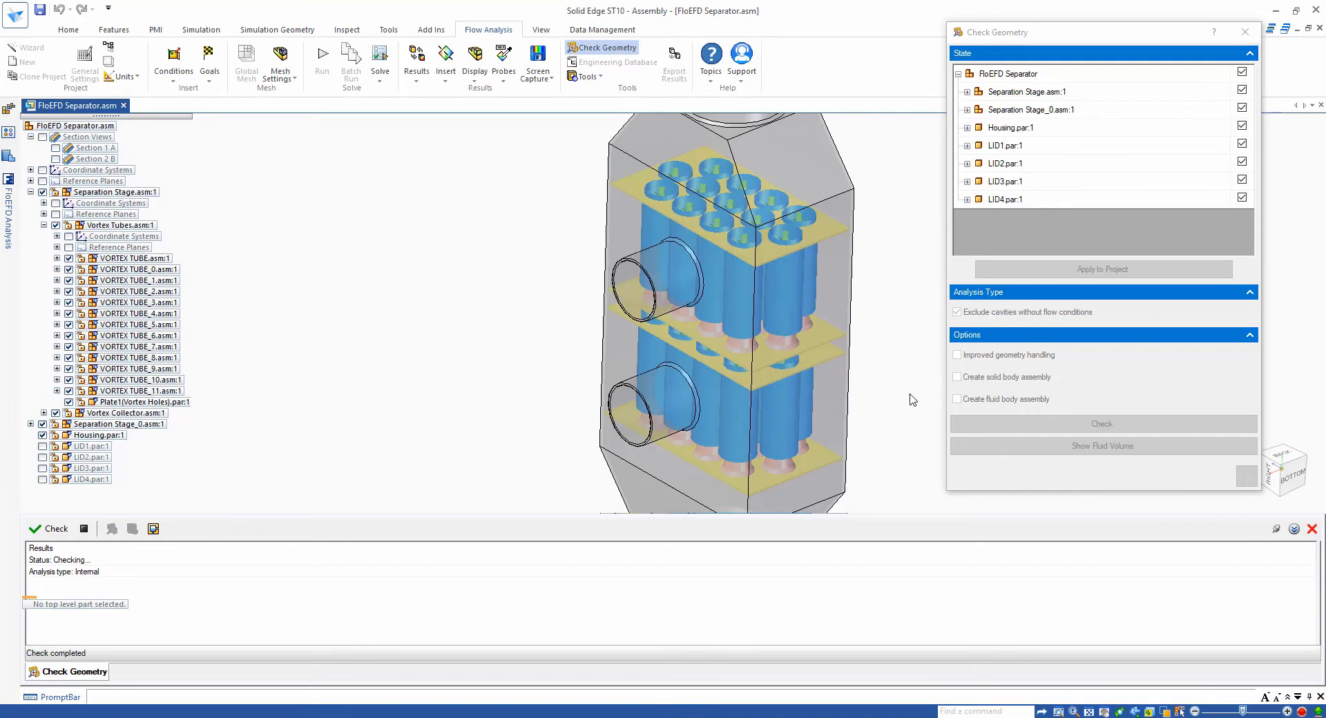
scroll(909, 393, "down", 4)
middle_click_drag(883, 384, 883, 387)
left_click(1246, 476)
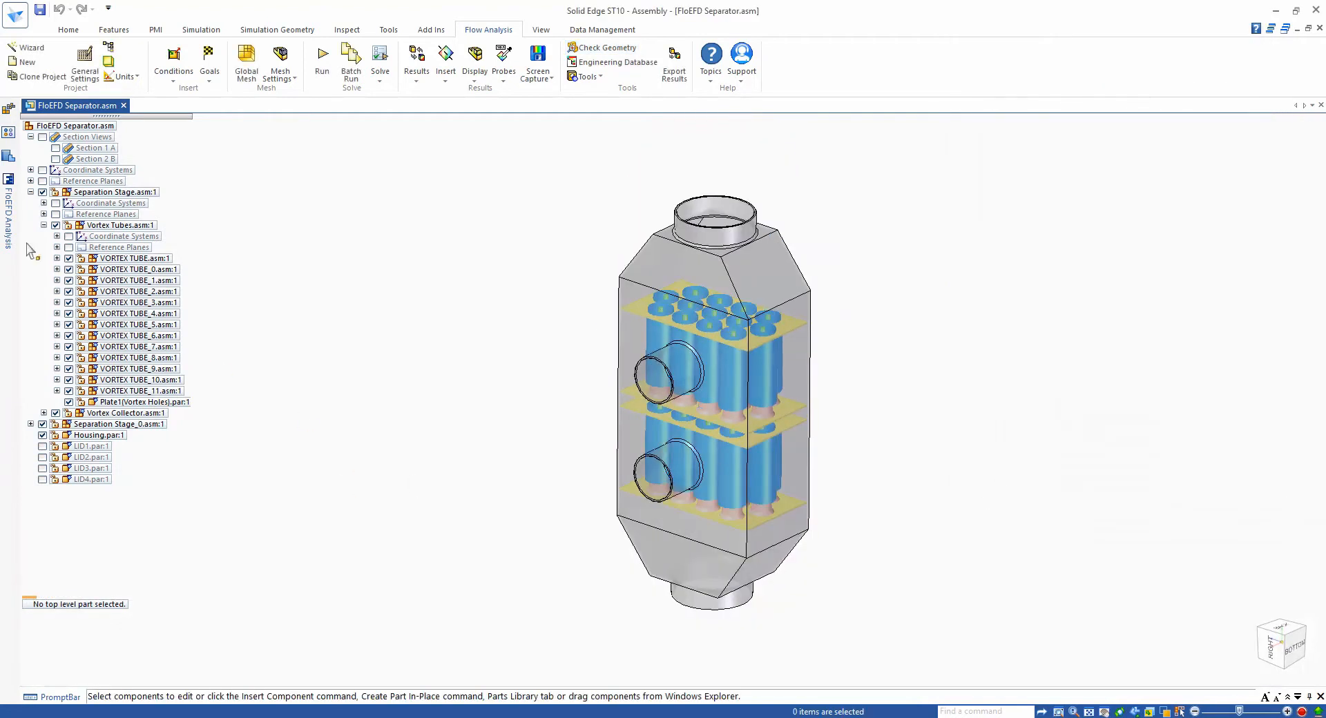
- Open and dock the FloEFD analysis tree and review the inlet volume flow and three environment pressure boundary conditions
left_click(9, 218)
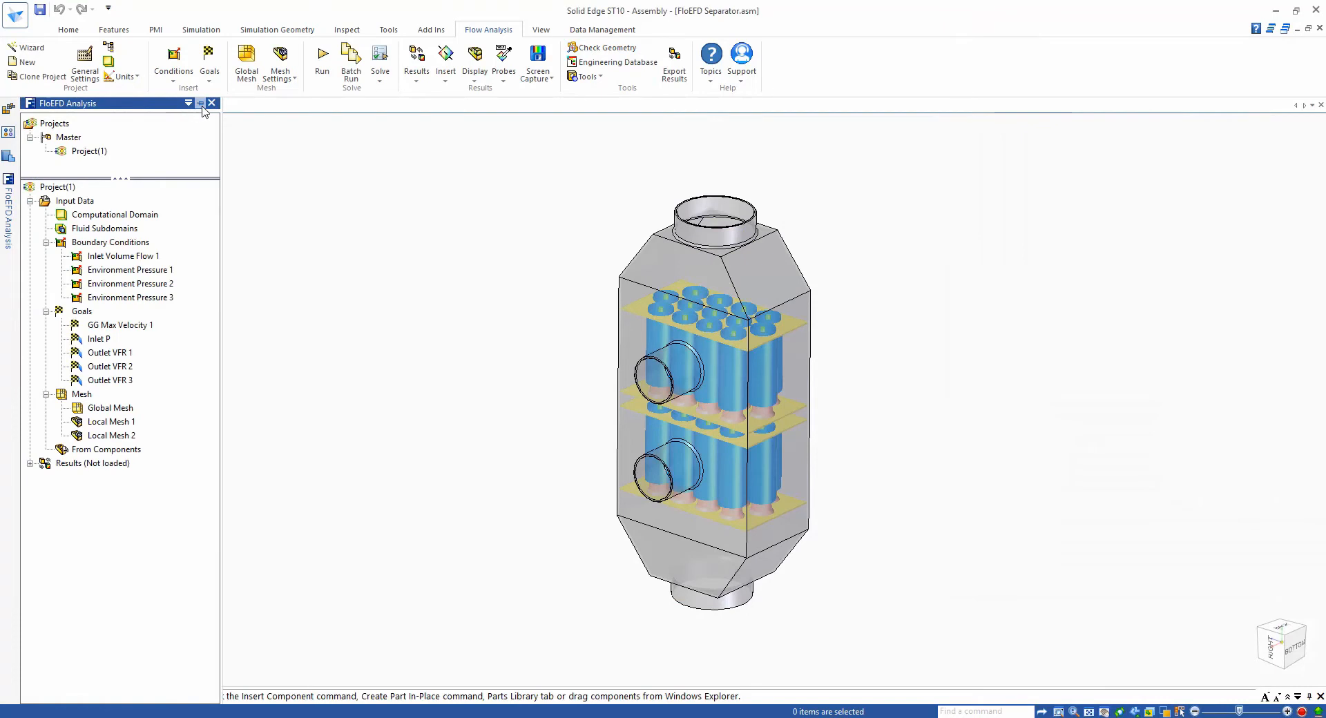
left_click(201, 105)
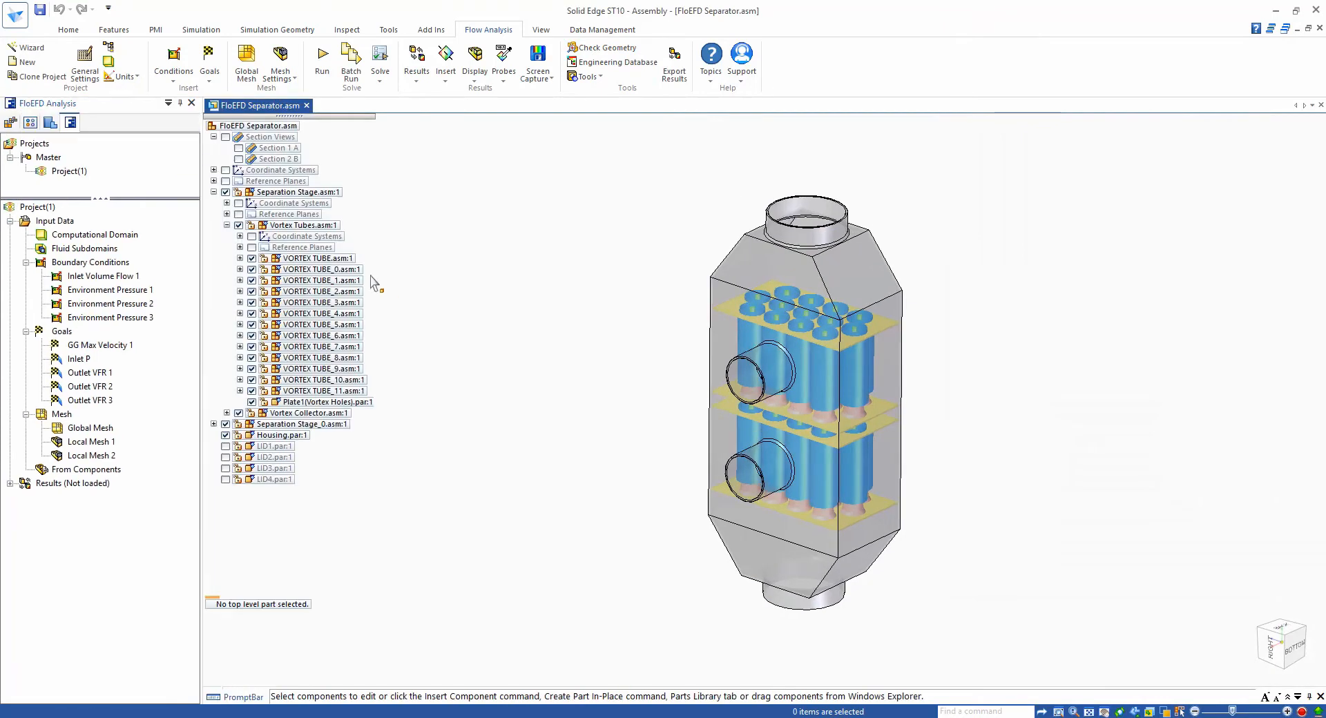
left_click(116, 276)
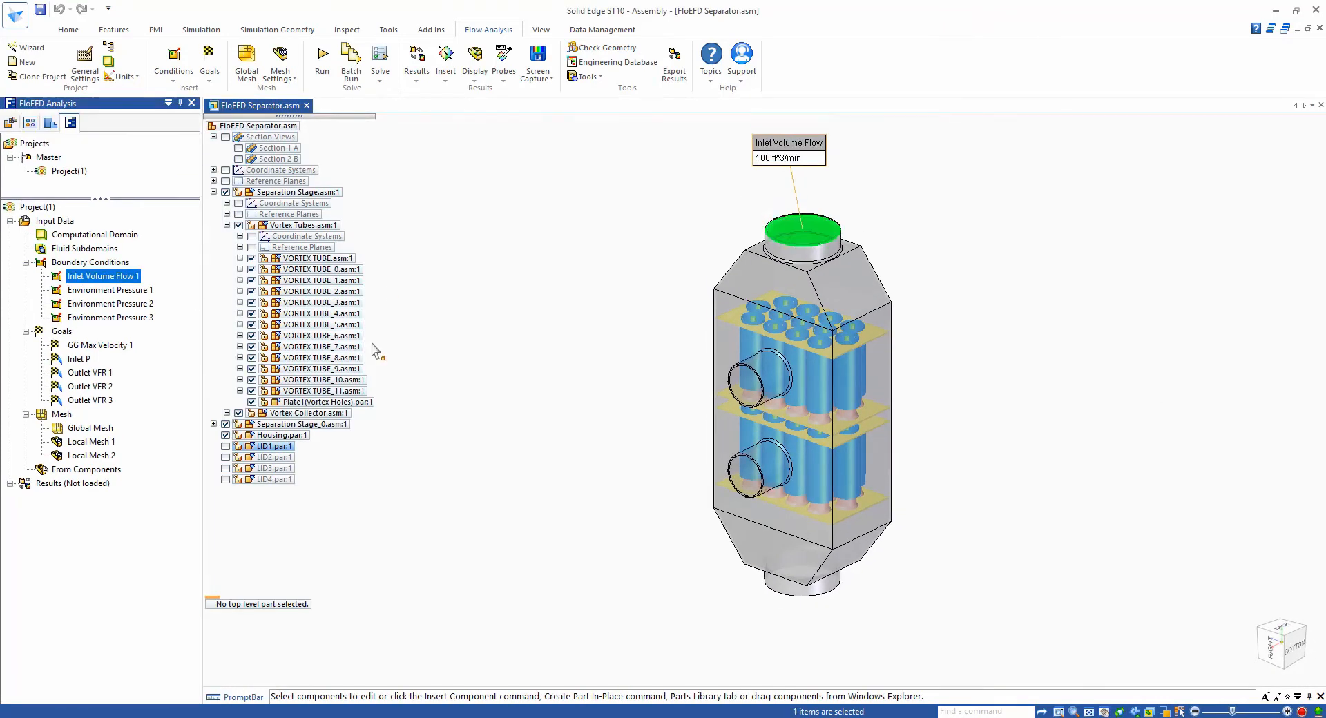
left_click(138, 291)
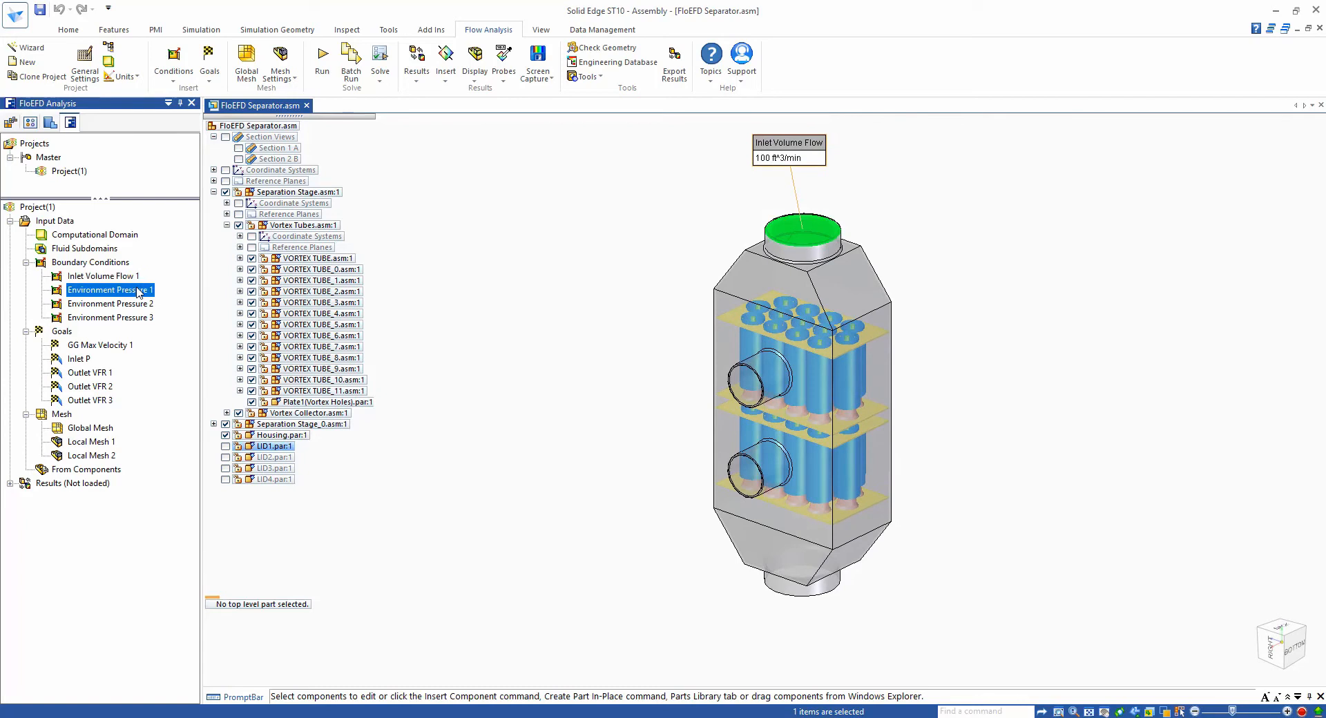
left_click(136, 304, "ctrl")
left_click(136, 319, "ctrl")
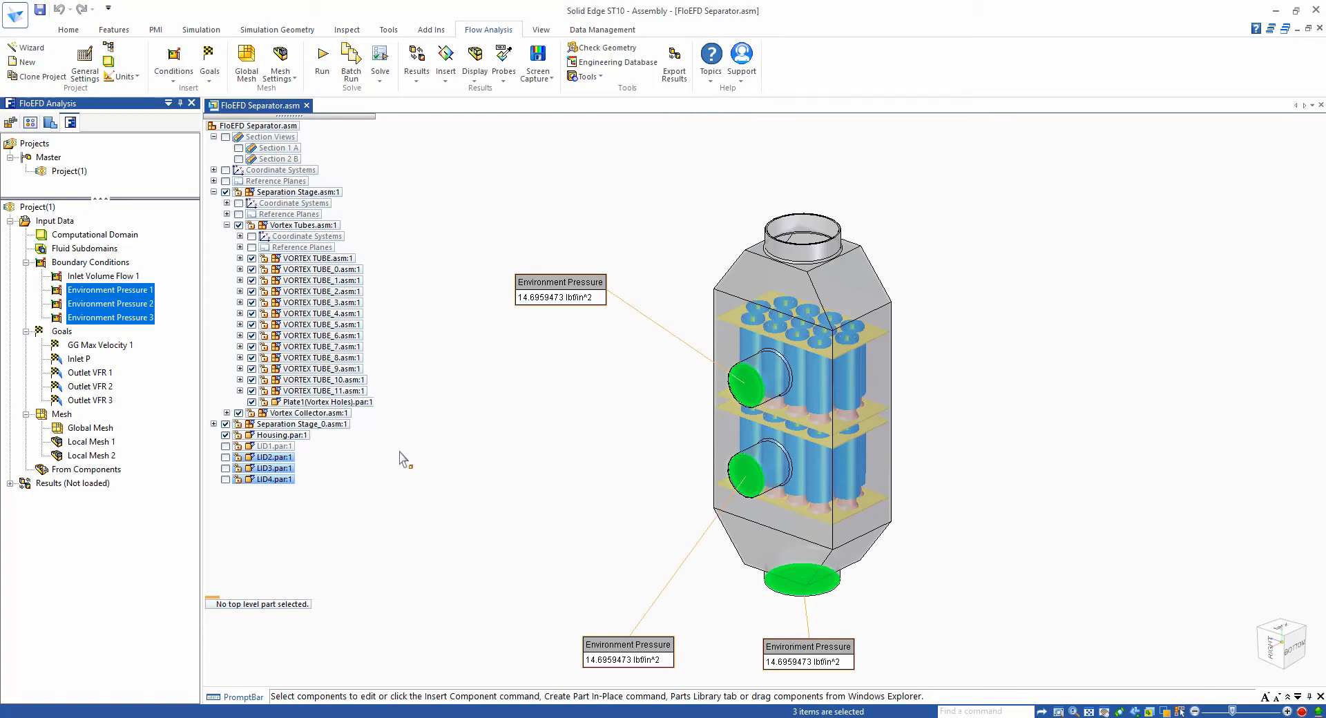
left_click(438, 519)
- Load the project results and show the Mesh 3 plot
right_click(76, 483)
left_click(97, 495)
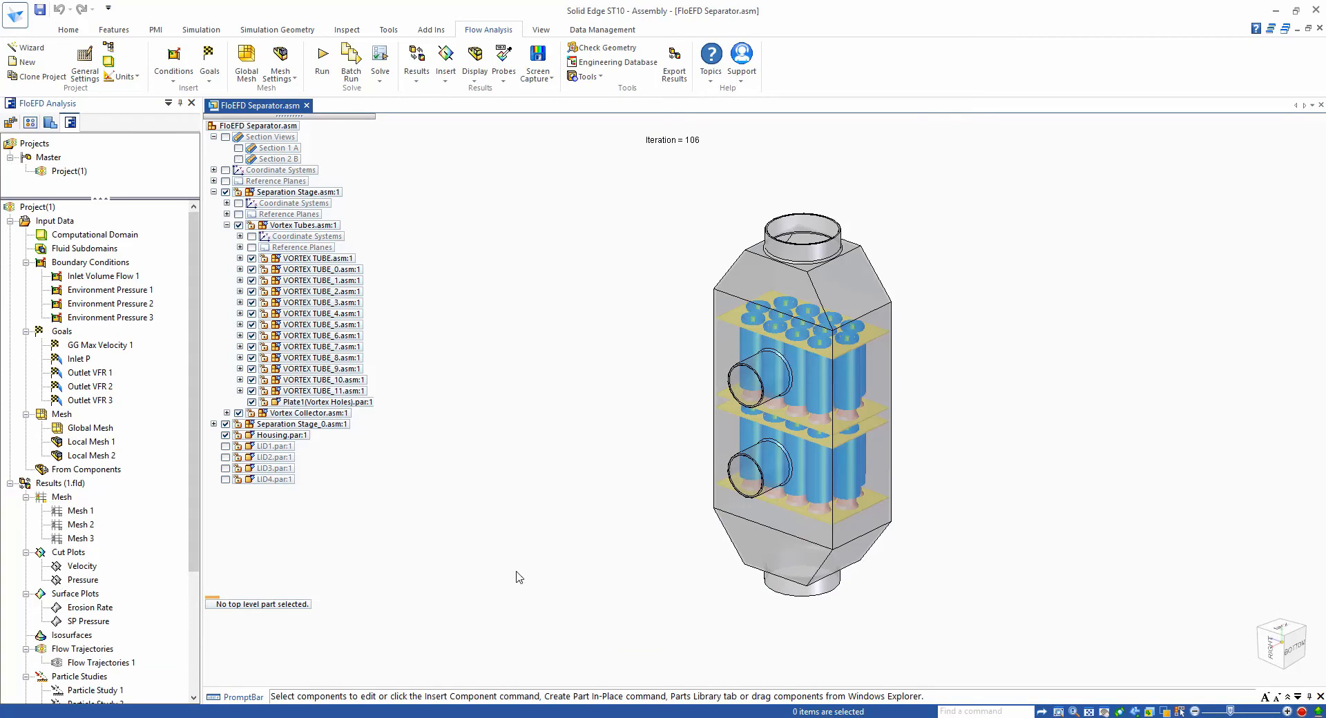
right_click(79, 538)
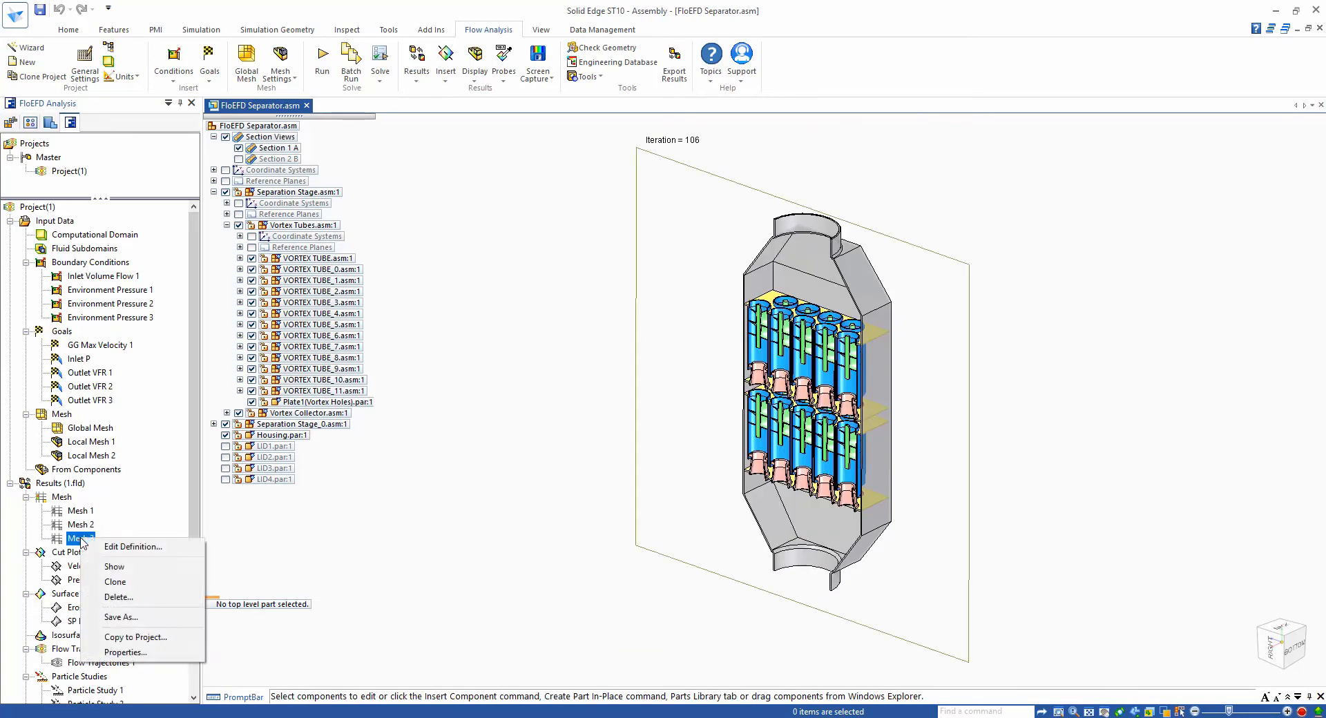
left_click(110, 561)
- Examine the Mesh 3 refinement levels around the vortex tubes, then hide the mesh plot
left_click(548, 545)
scroll(539, 460, "up", 6)
scroll(552, 435, "up", 8)
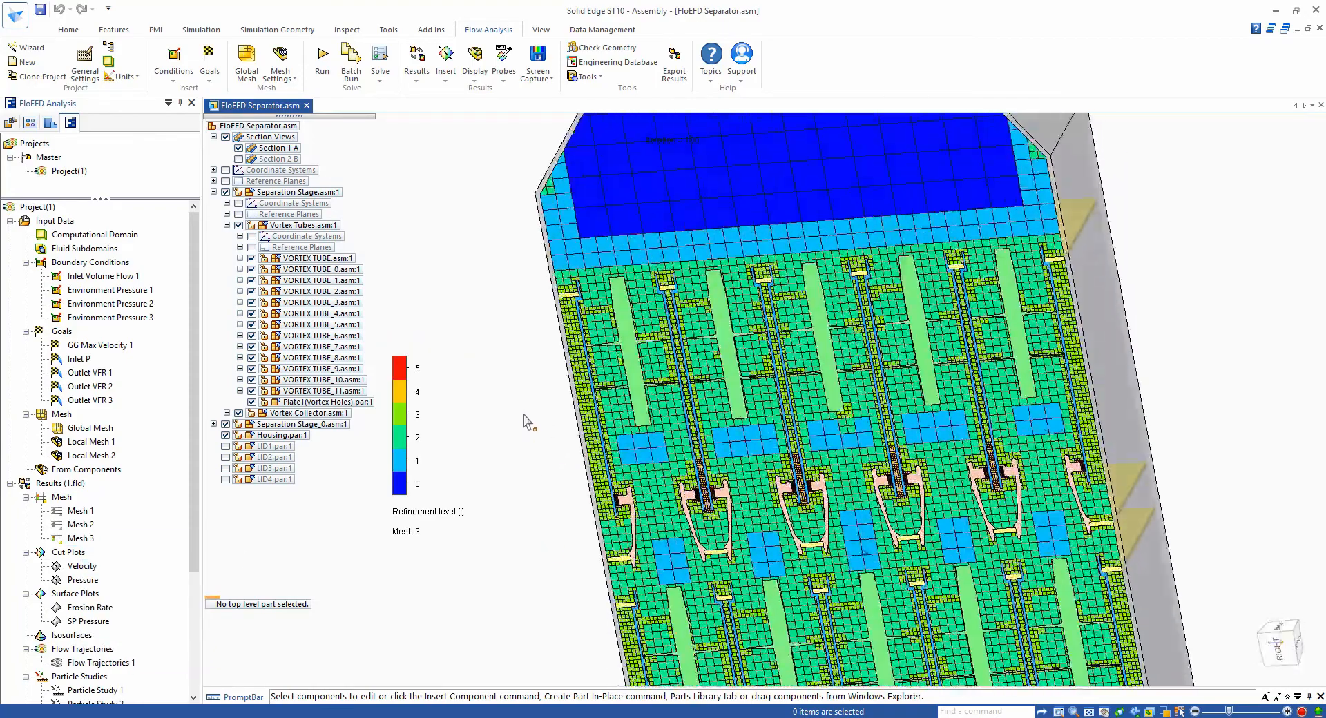
scroll(523, 459, "down", 6)
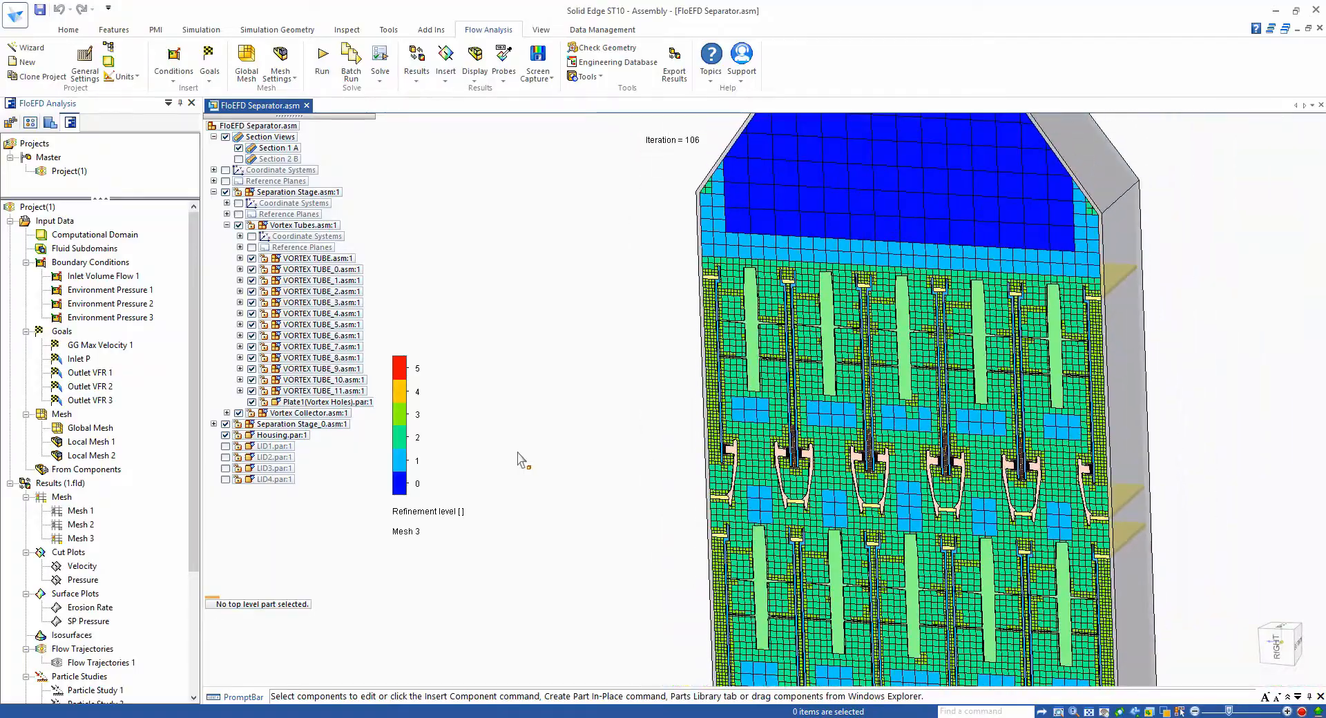
scroll(519, 461, "up", 10)
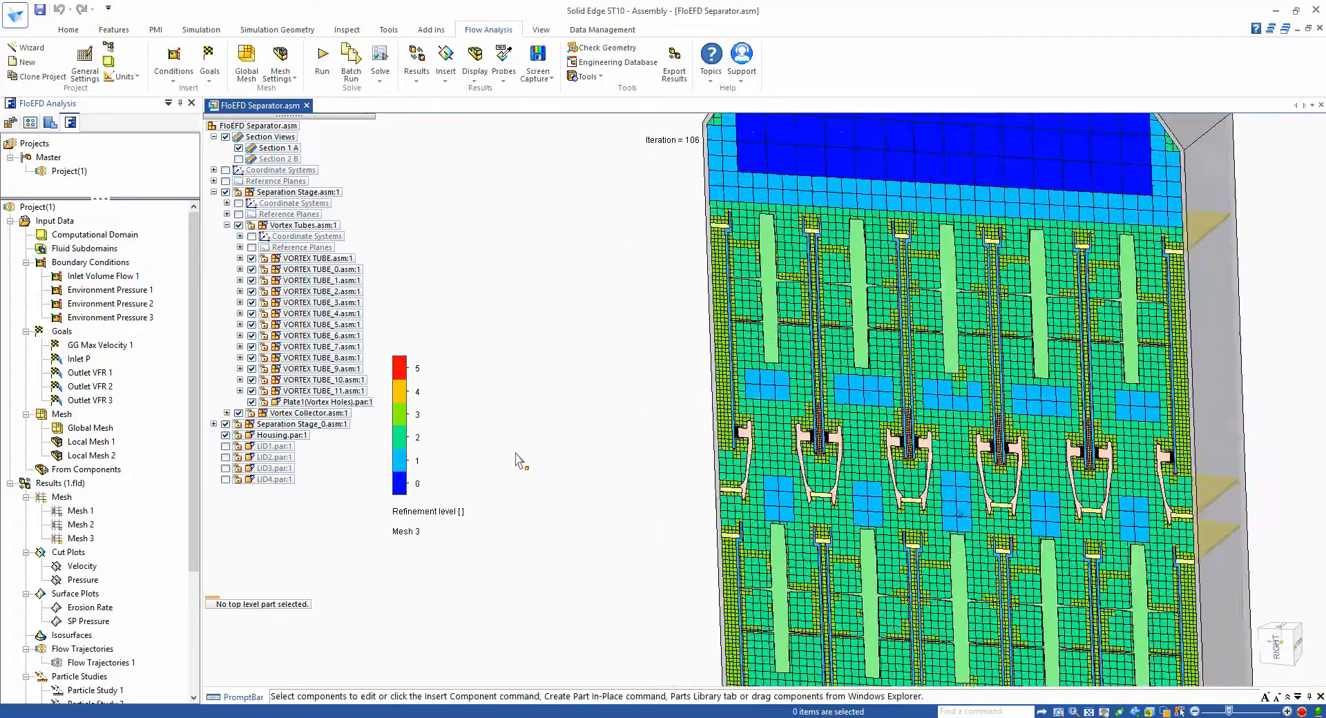
scroll(519, 461, "up", 5)
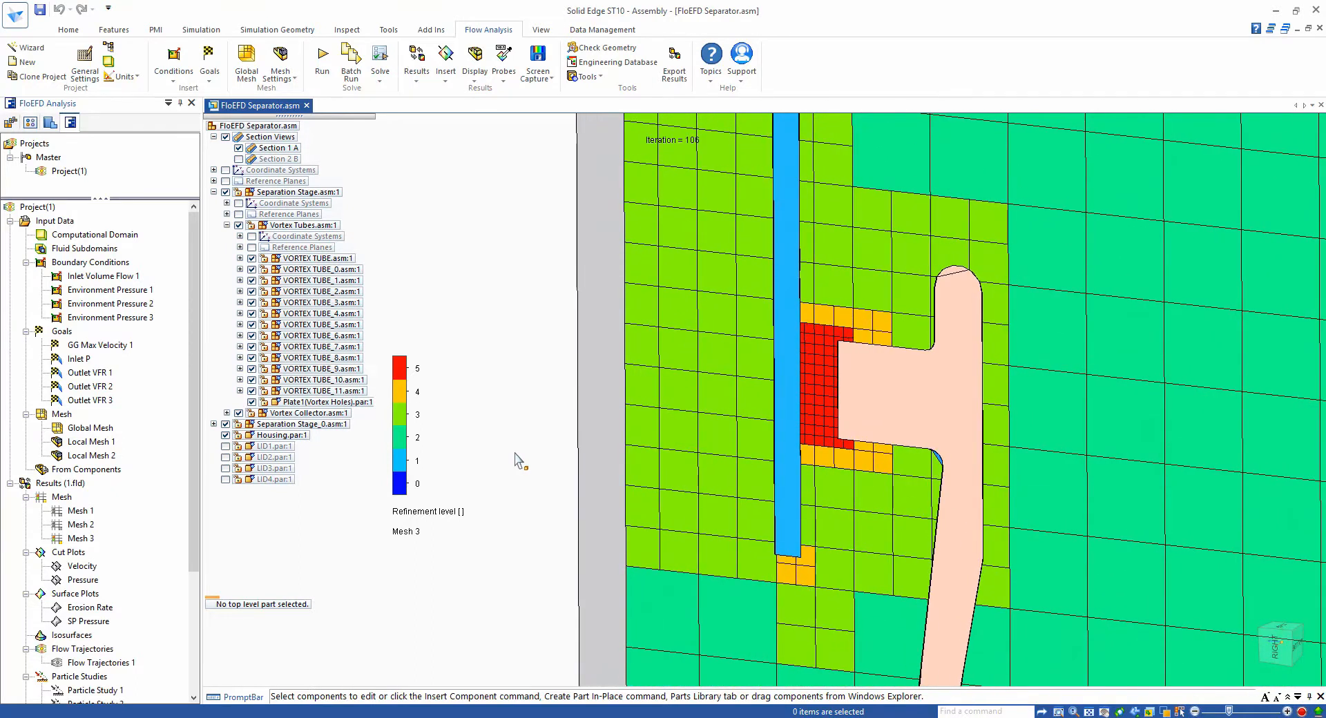
scroll(515, 456, "down", 4)
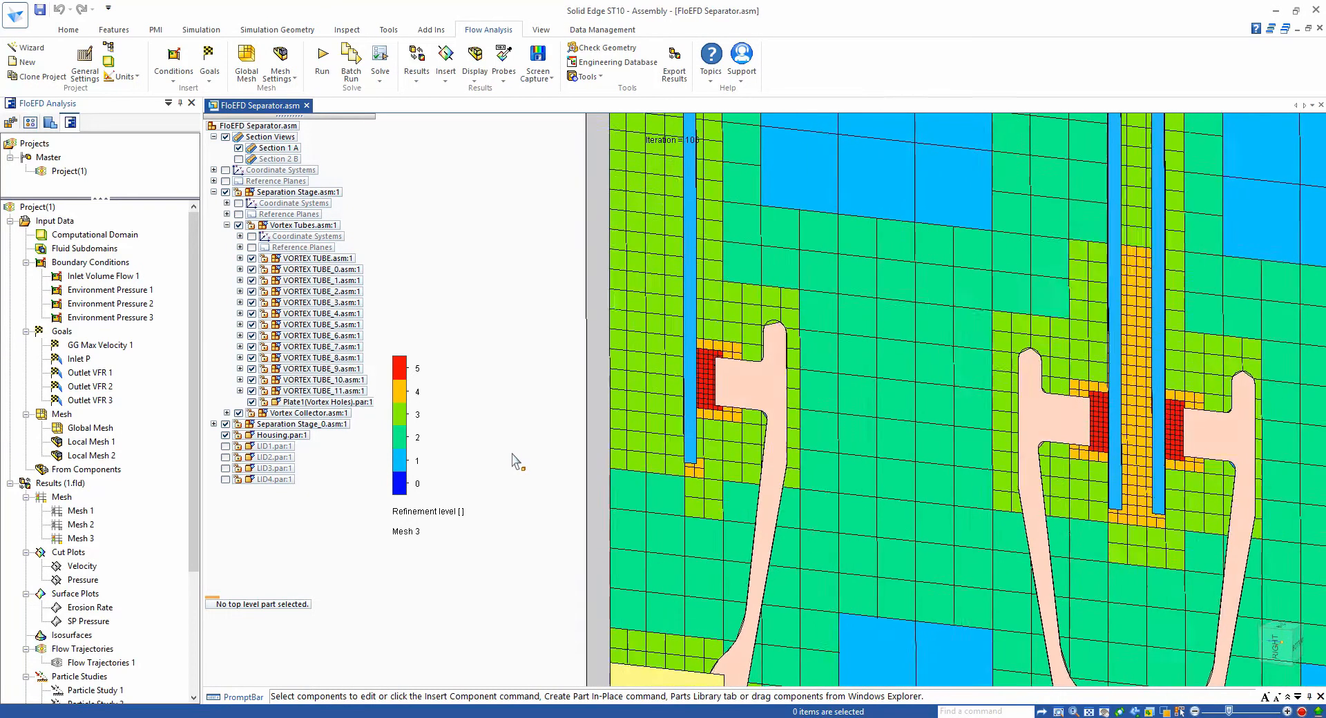
scroll(513, 458, "down", 5)
scroll(515, 459, "down", 6)
scroll(514, 459, "down", 6)
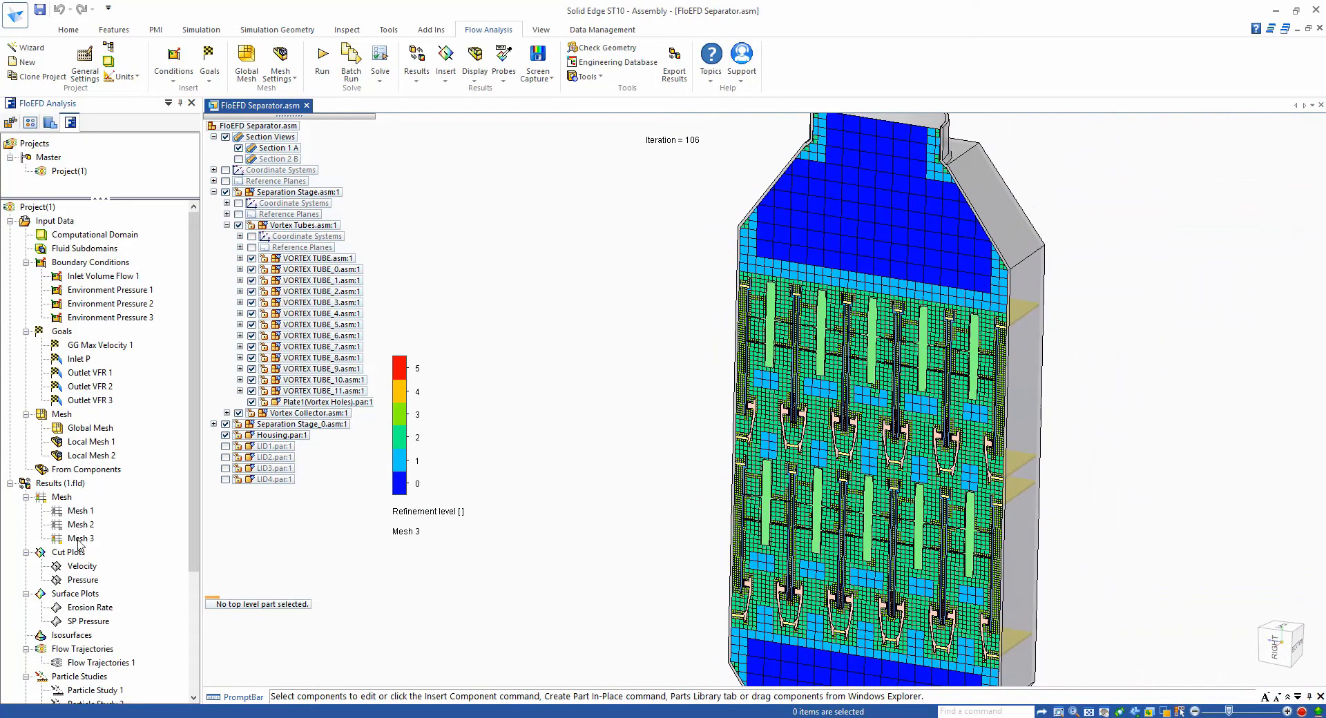
right_click(82, 538)
left_click(110, 569)
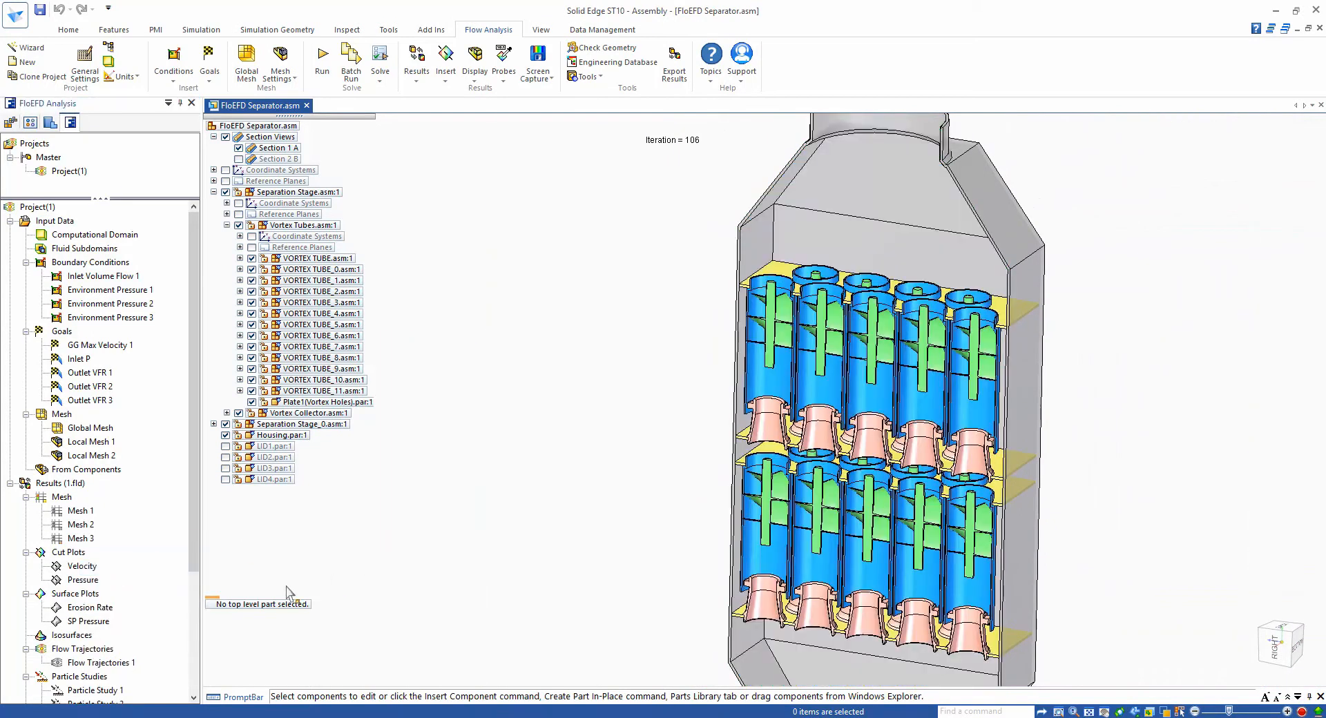
- Show the Velocity cut plot on the section through the separator
right_click(87, 573)
left_click(124, 423)
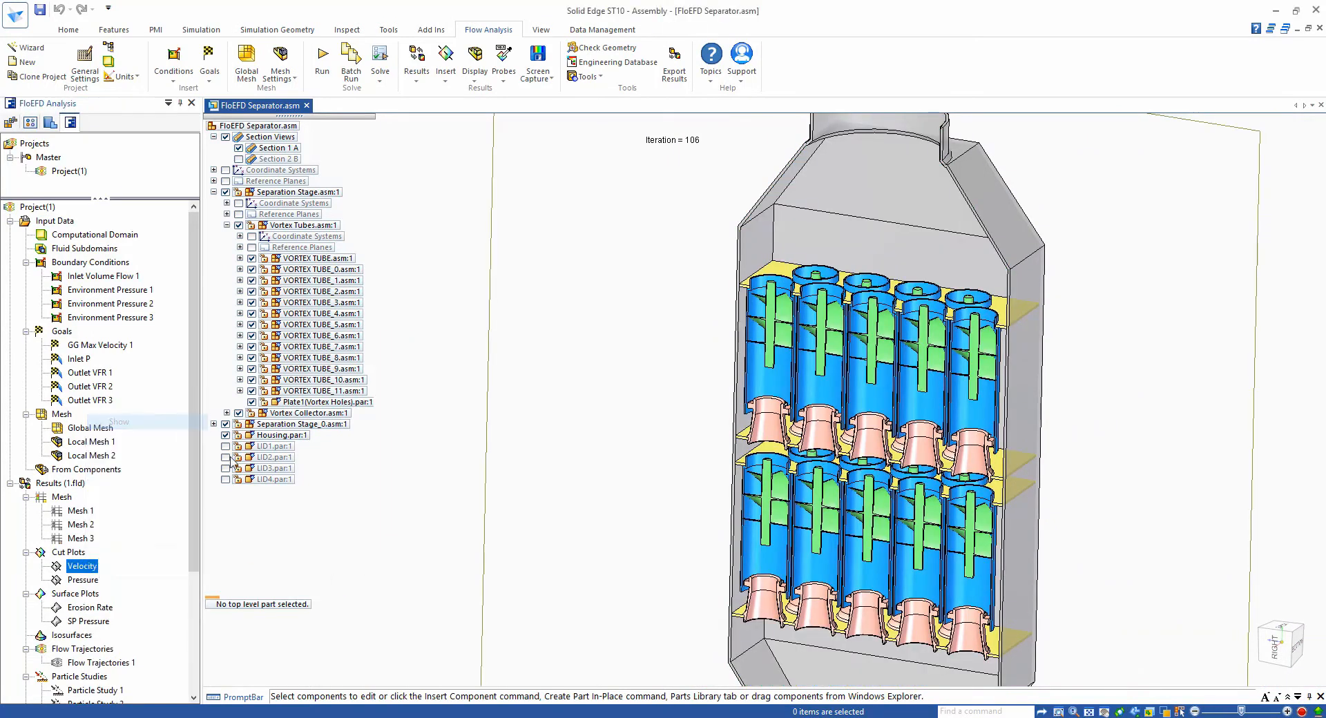
left_click(225, 435)
left_click(504, 72)
left_click(521, 93)
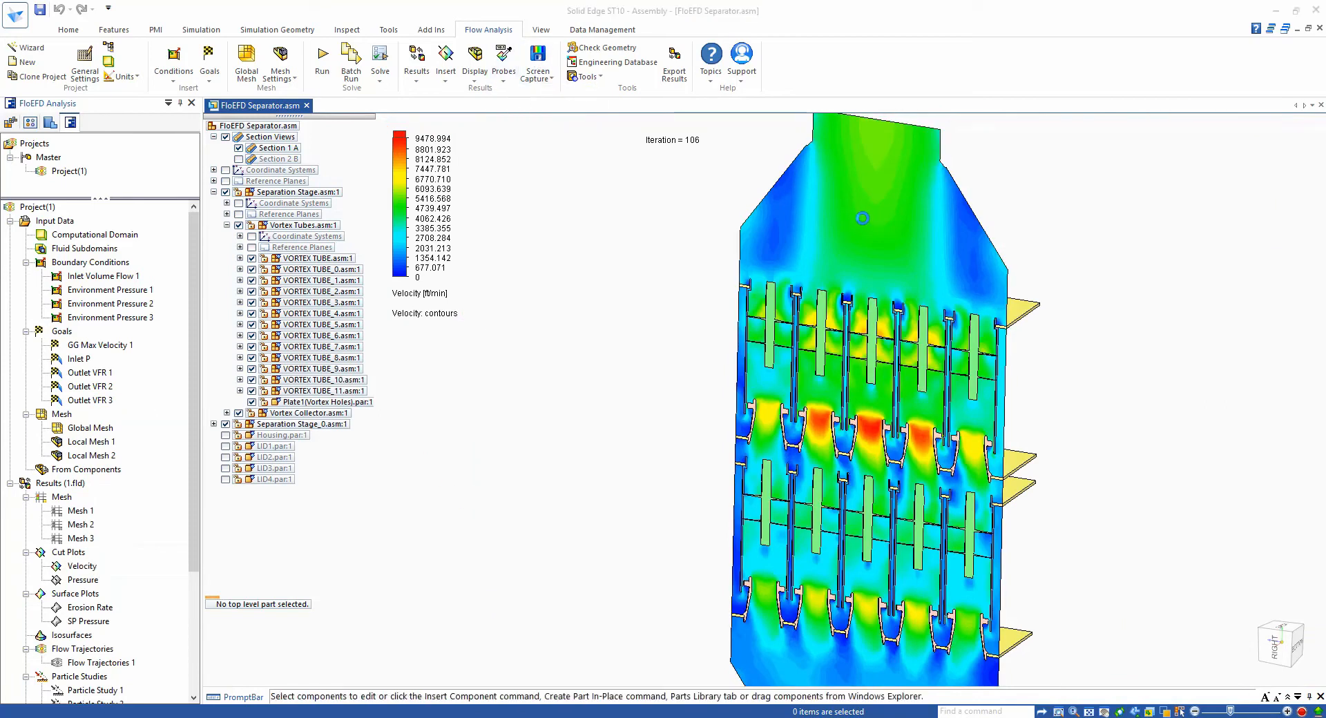
mouse_move(866, 215)
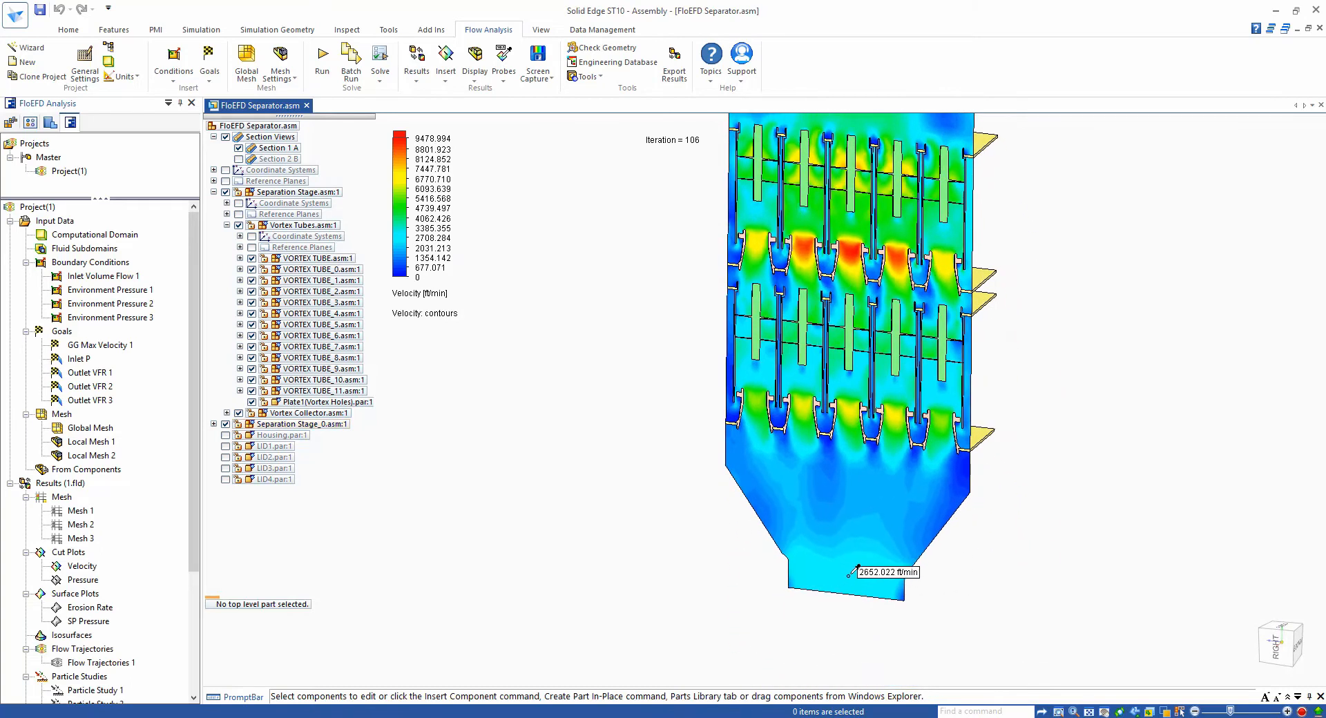
- Hide the Velocity cut plot and show the Pressure cut plot instead
right_click(86, 568)
left_click(110, 370)
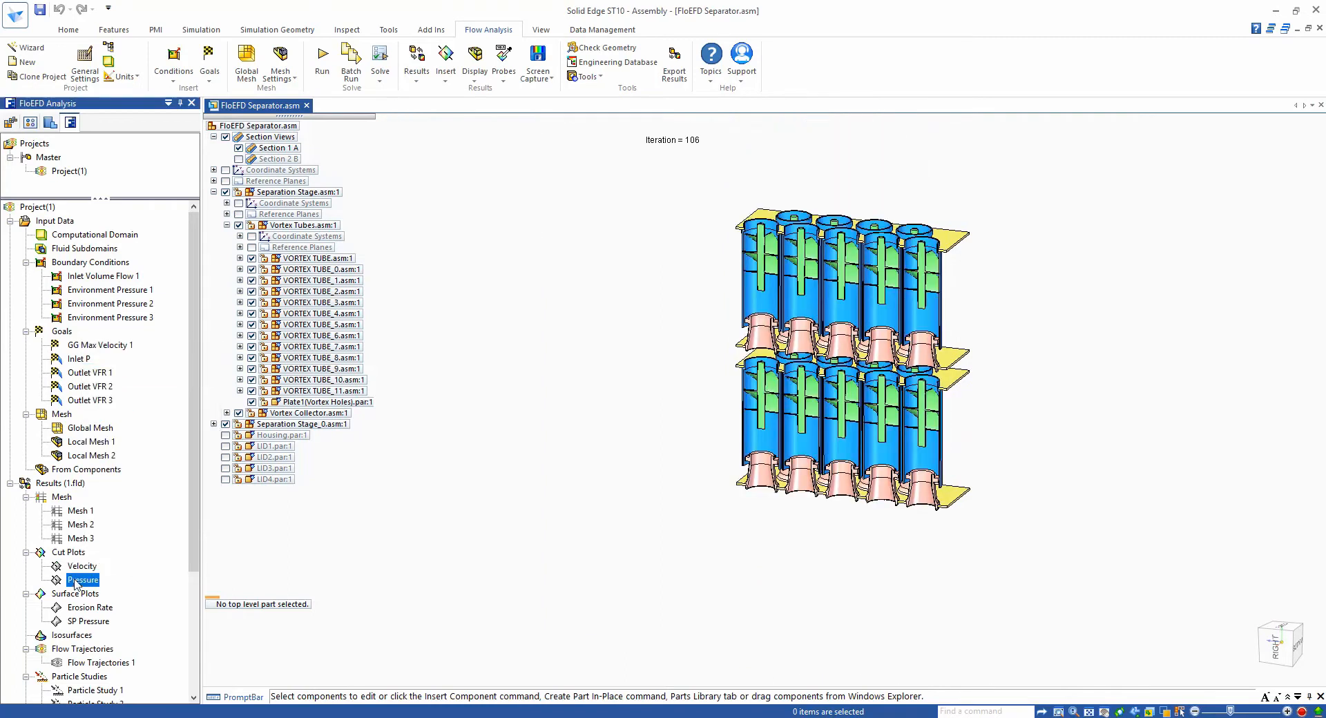
right_click(79, 581)
left_click(114, 429)
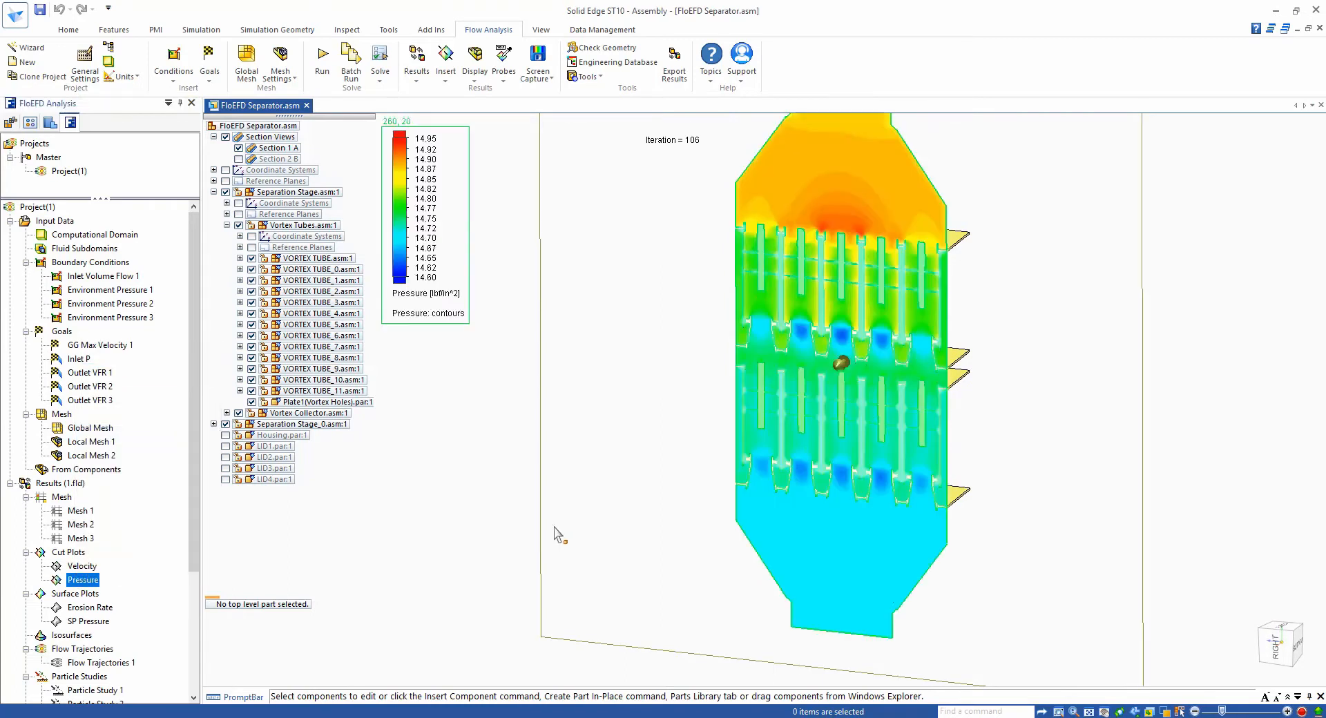
left_click(617, 537)
- Probe the pressure at the top inlet and at the bottom outlet of the separator
mouse_move(842, 239)
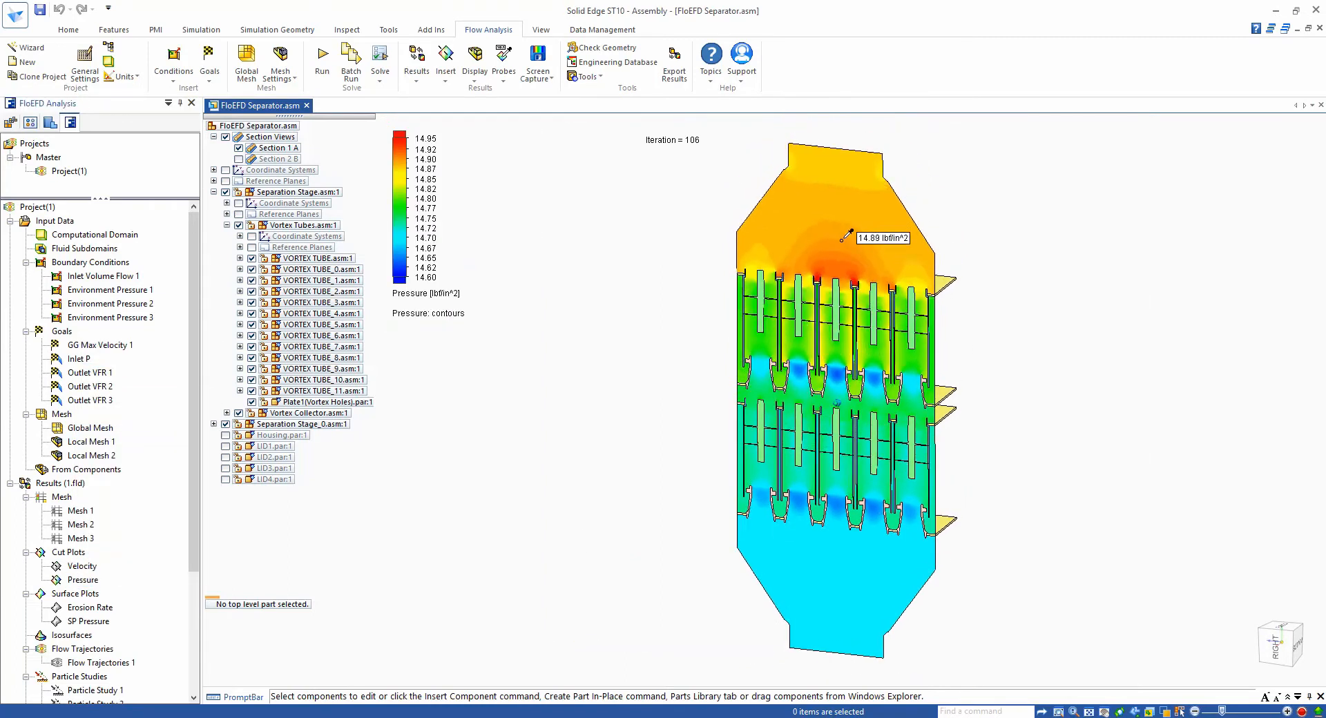
left_click(836, 164)
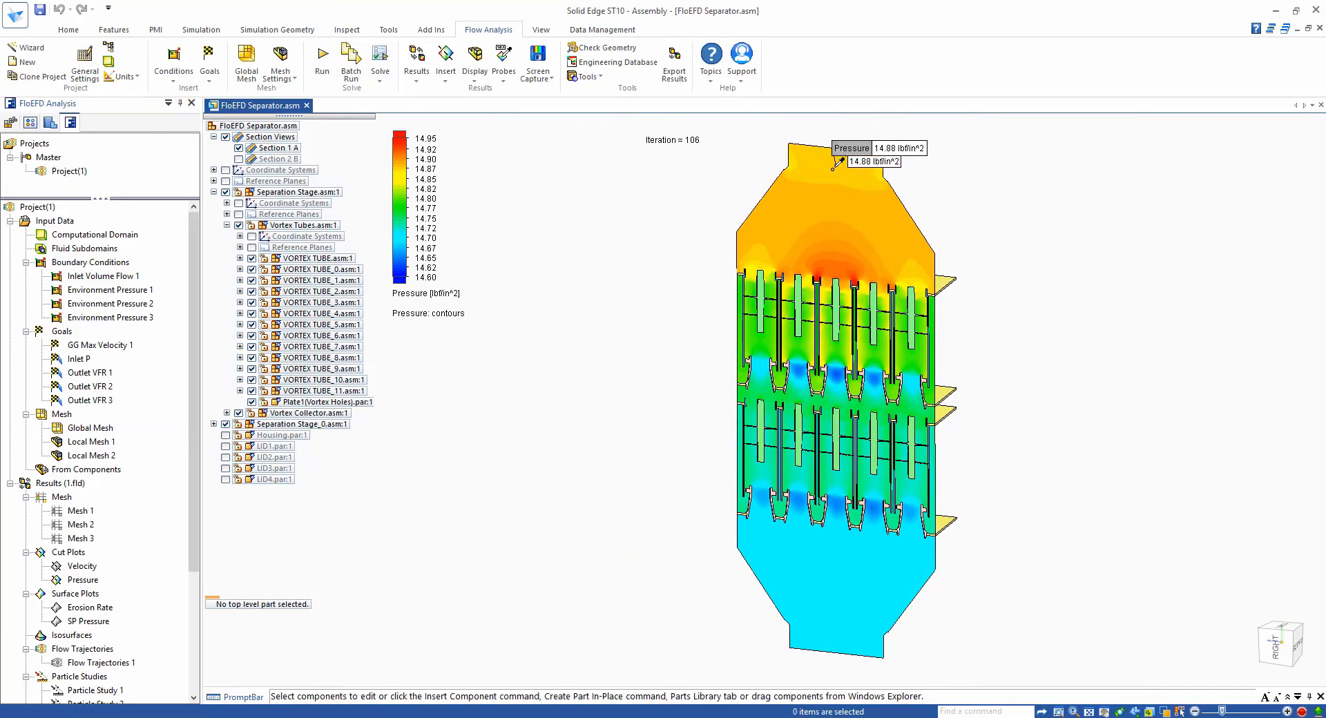
left_click(841, 621)
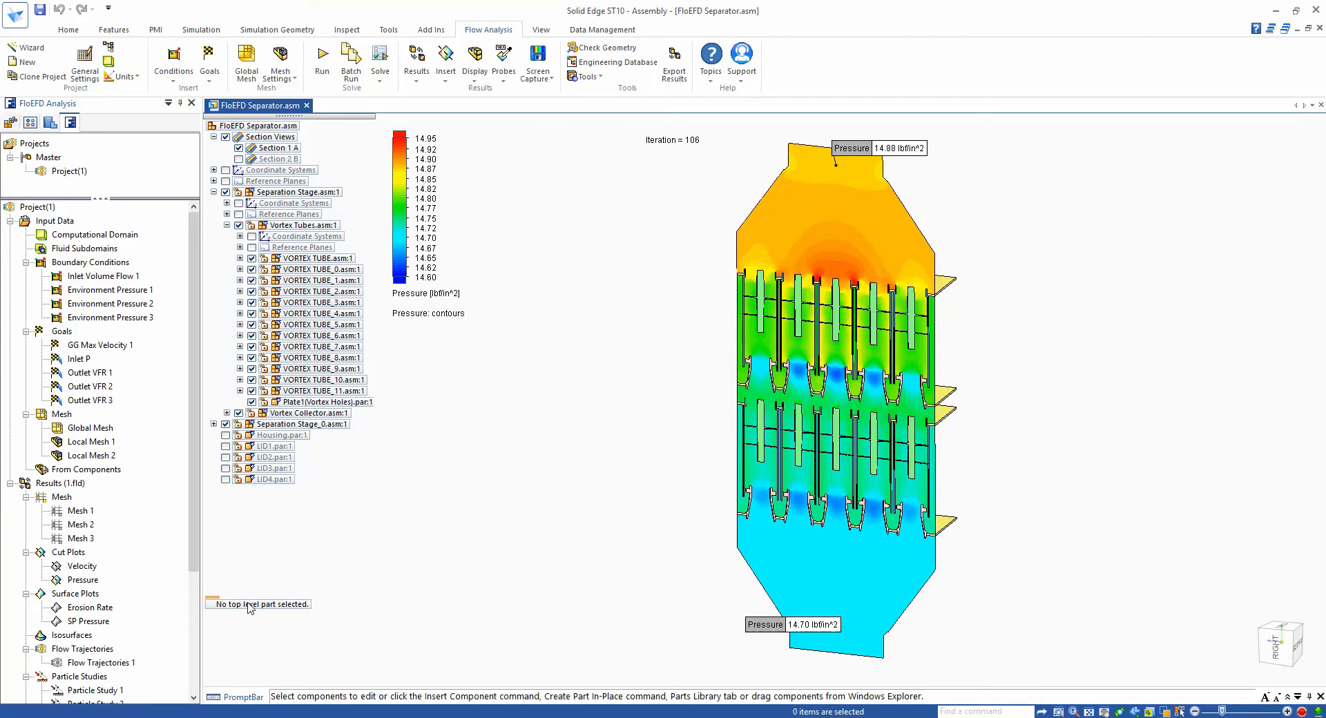
- Hide the Pressure cut plot and delete all probe labels
right_click(82, 582)
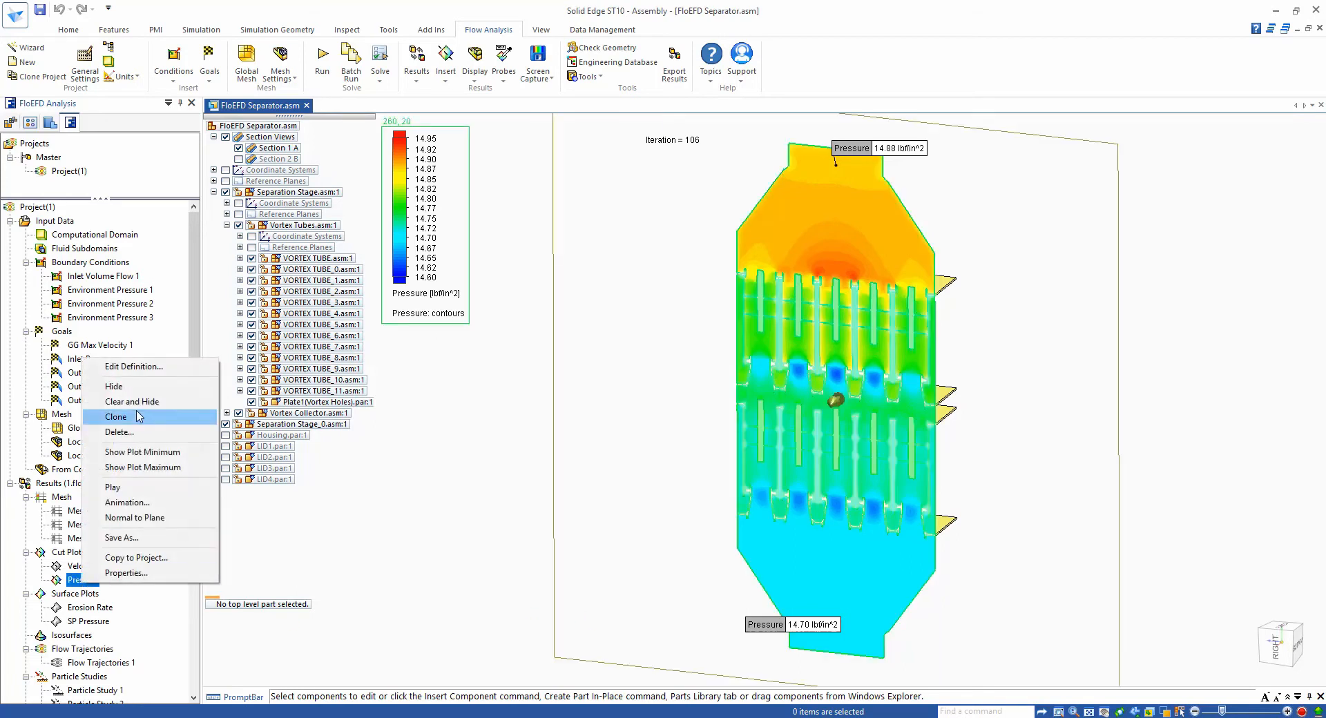
left_click(136, 388)
scroll(198, 533, "down", 4)
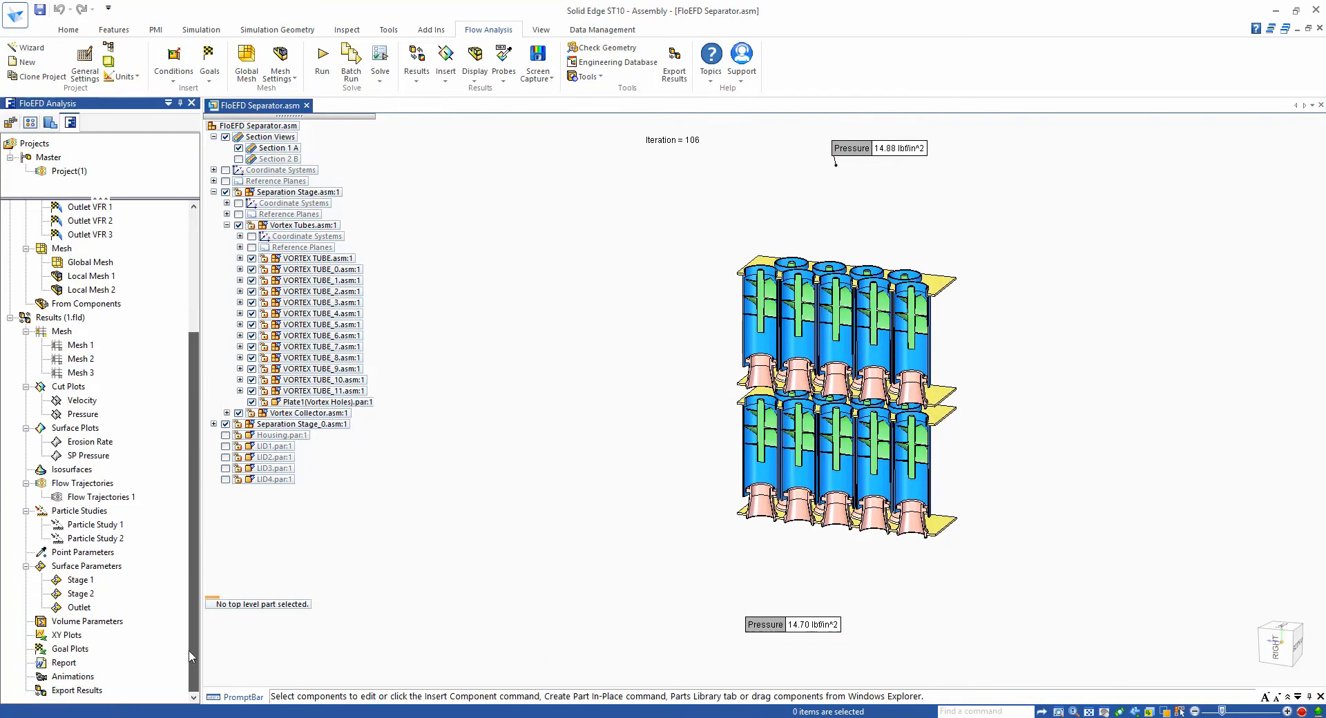
right_click(783, 639)
left_click(819, 612)
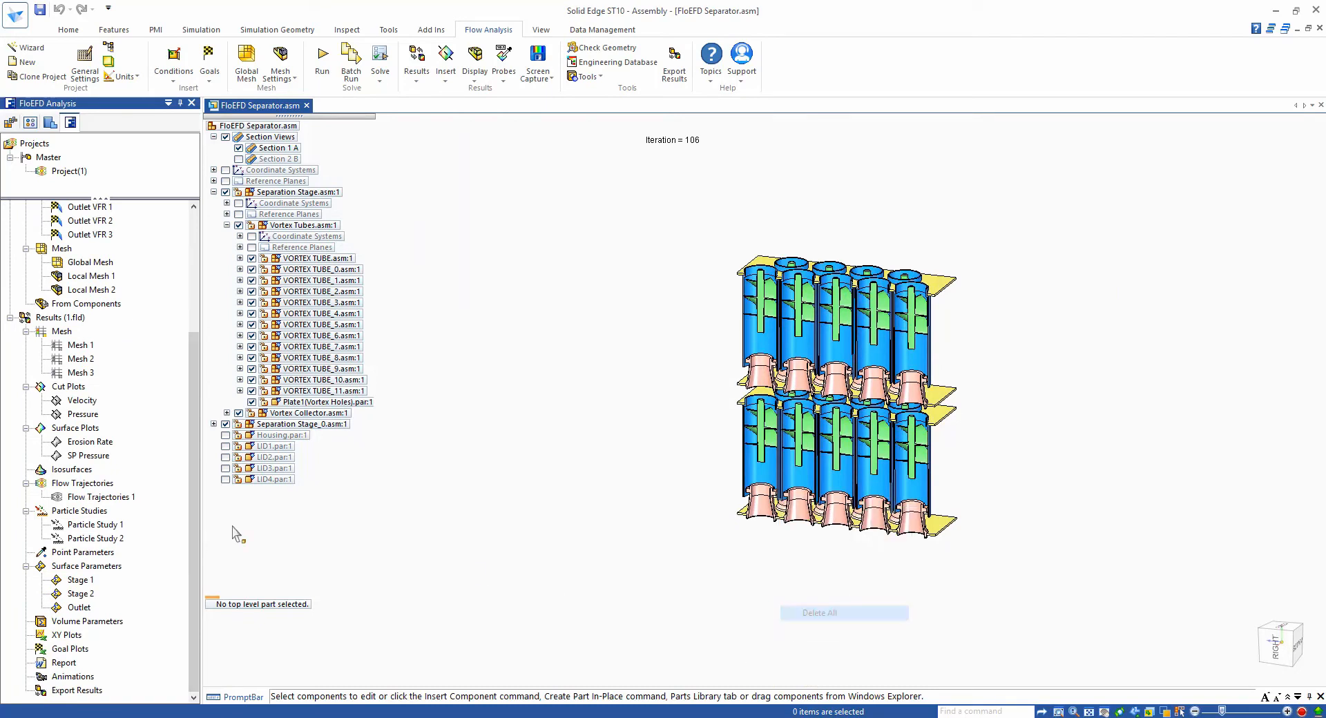
- Show the Flow Trajectories 1 plot and play its animation
right_click(113, 502)
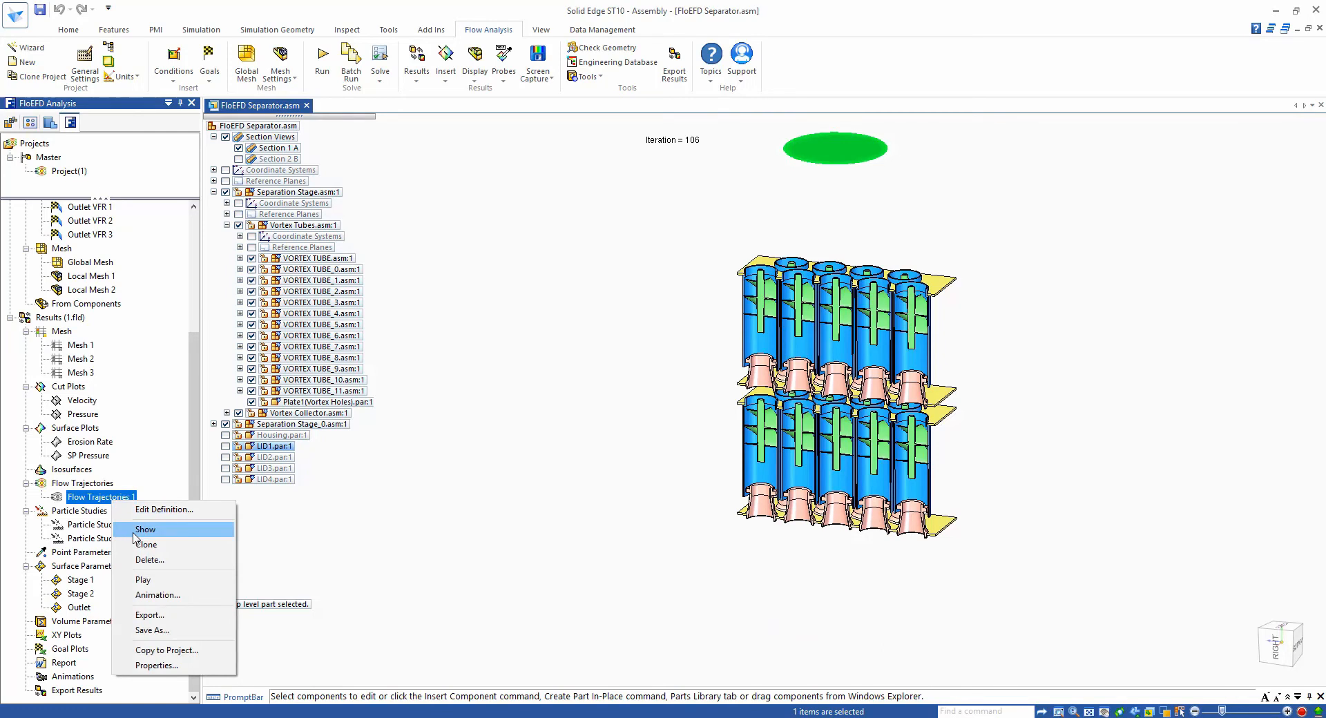
left_click(135, 533)
left_click(441, 576)
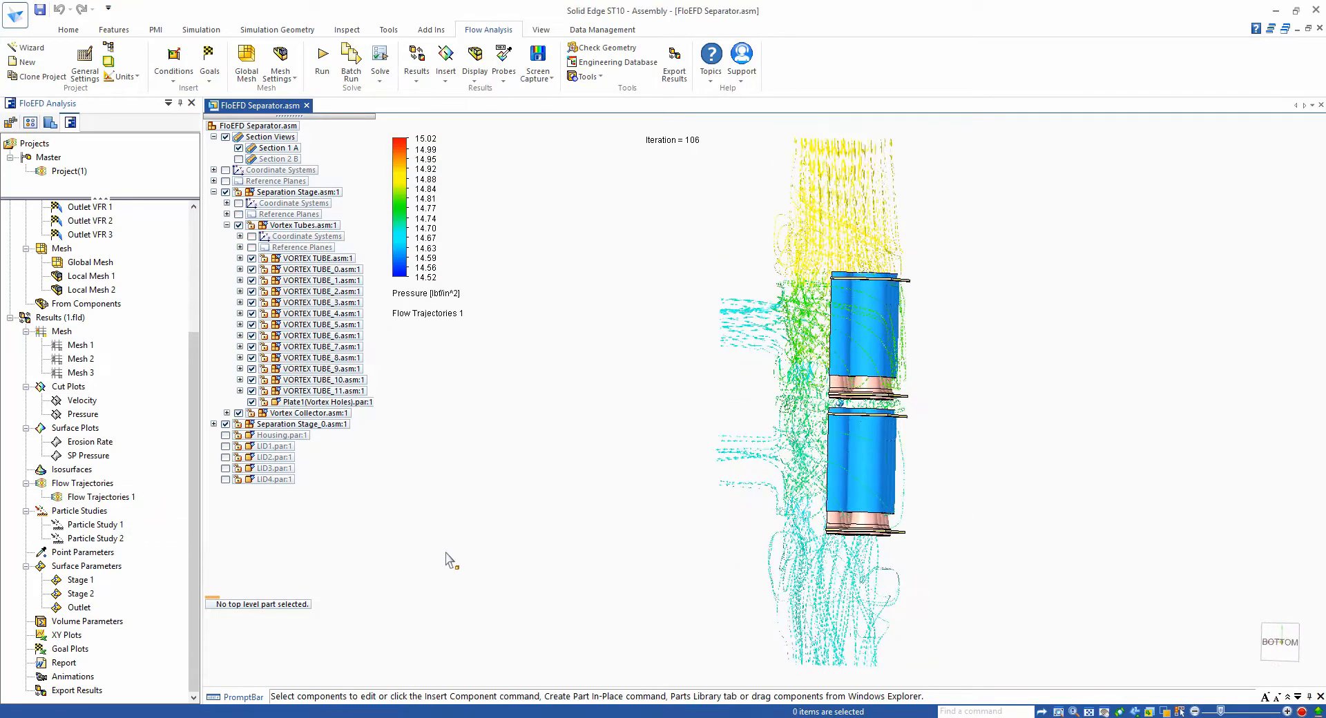
right_click(89, 496)
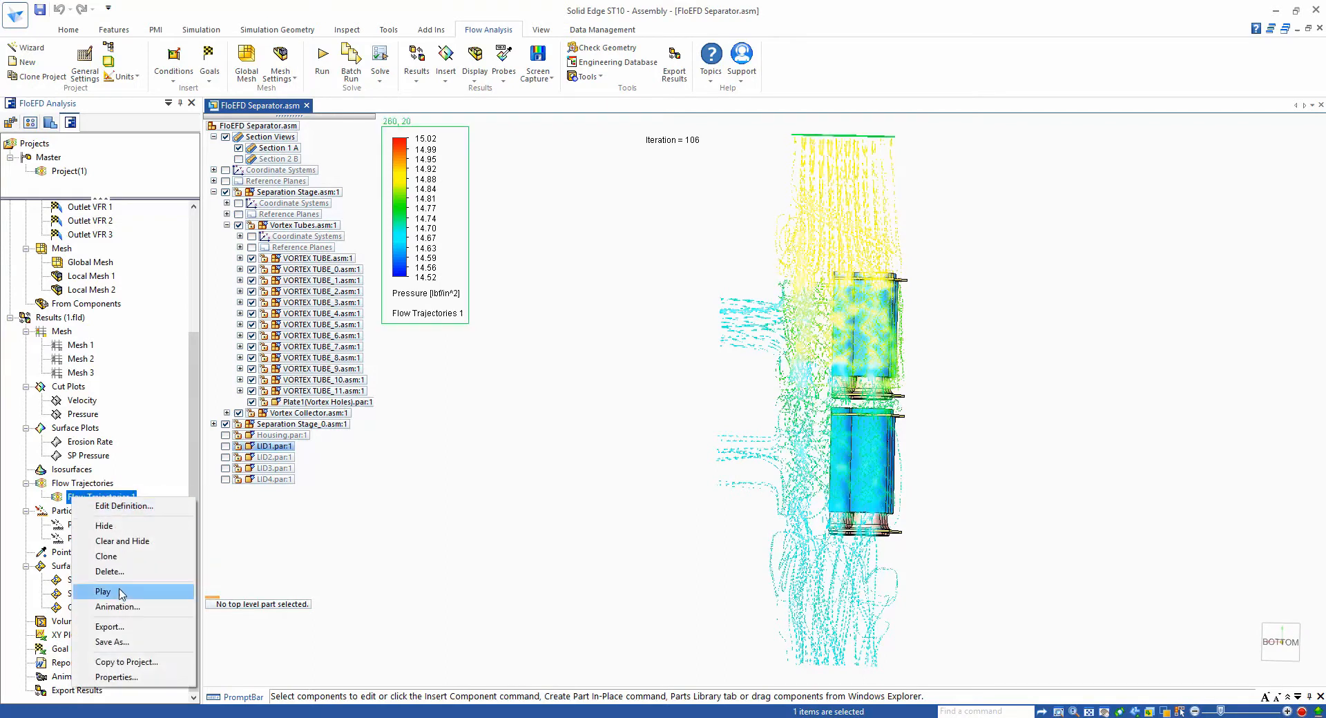
left_click(98, 592)
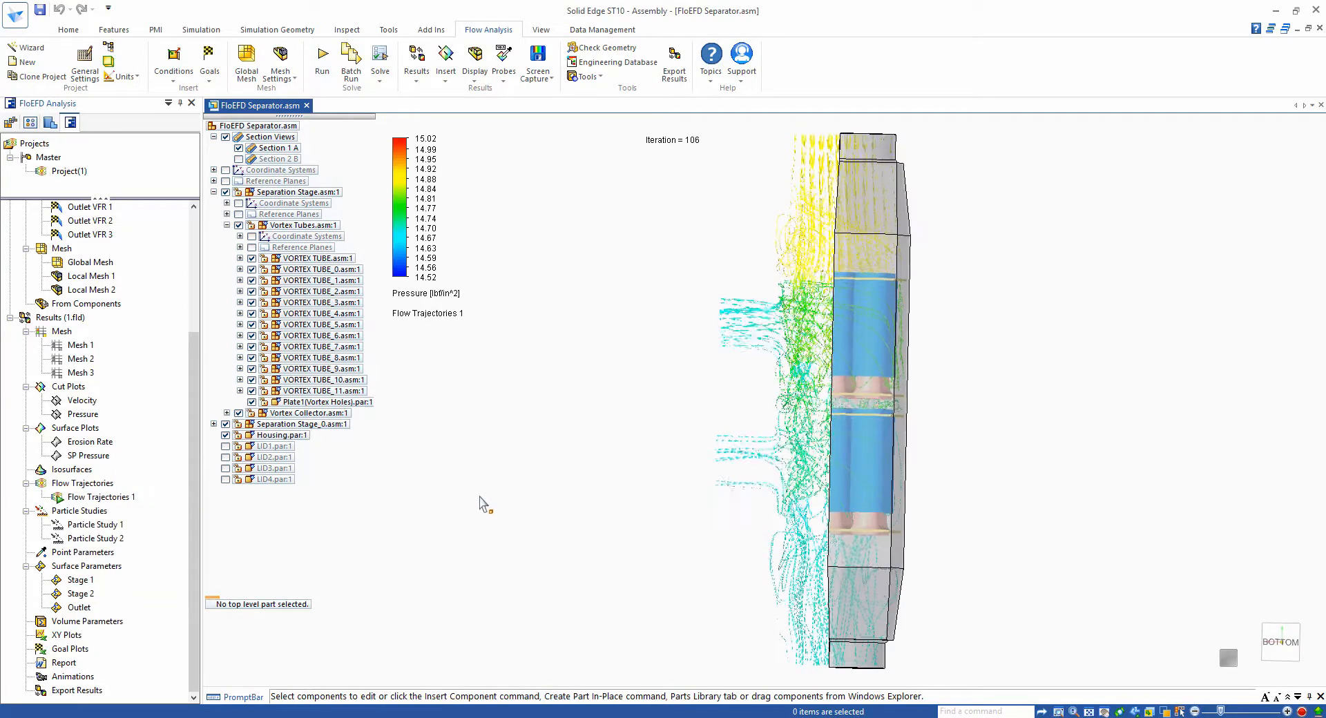
- Switch the section view from Section 1 A to Section 2 B
left_click(225, 137)
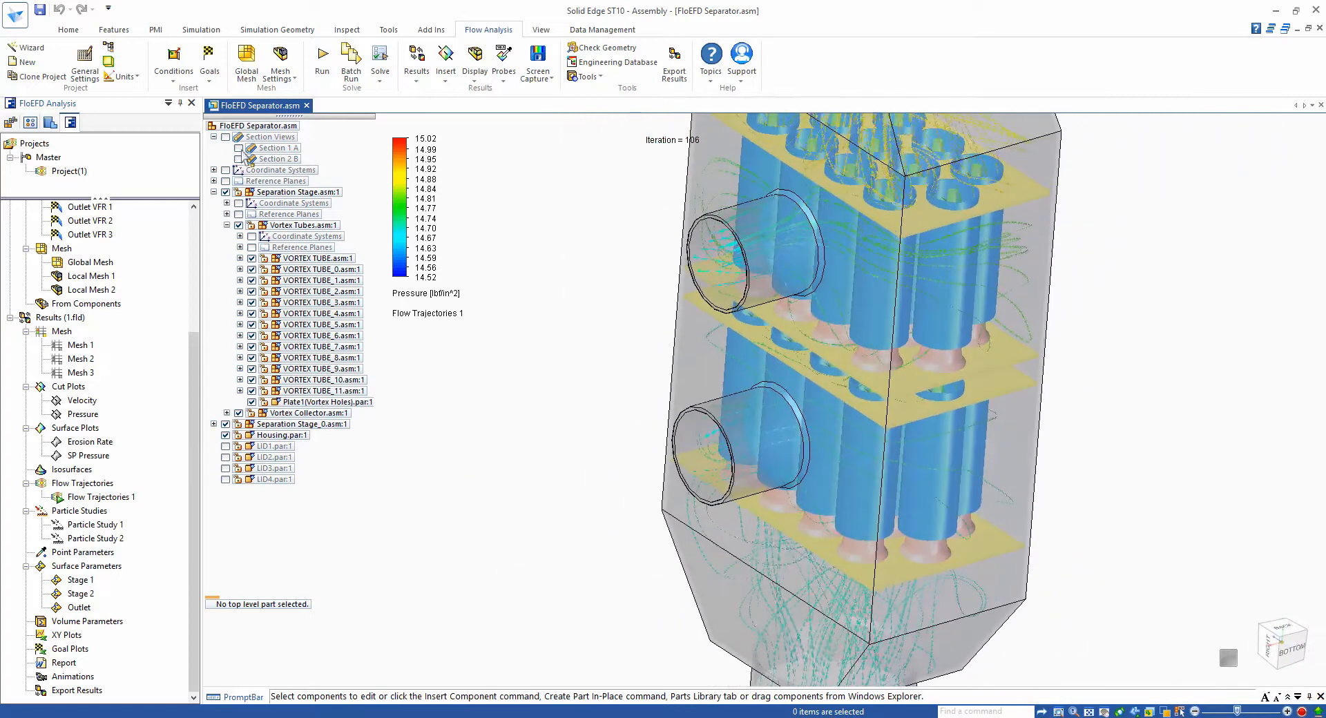
left_click(239, 148)
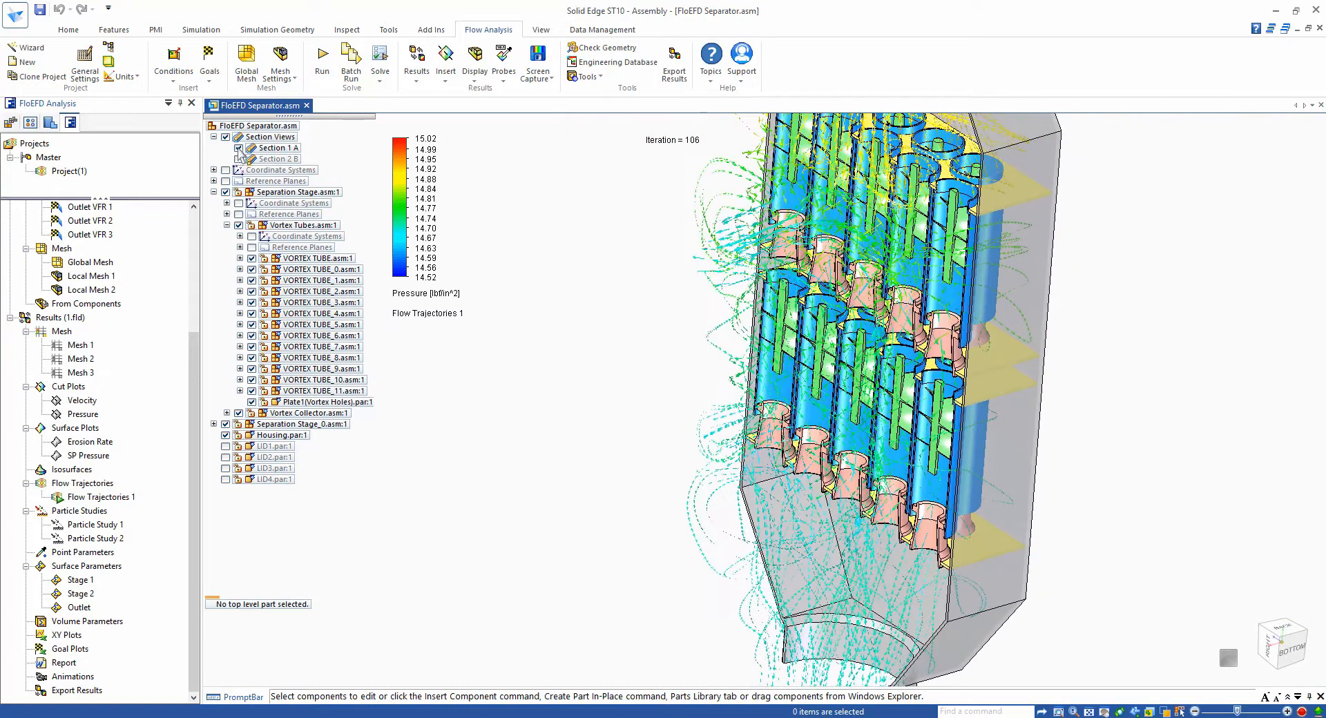
left_click(238, 158)
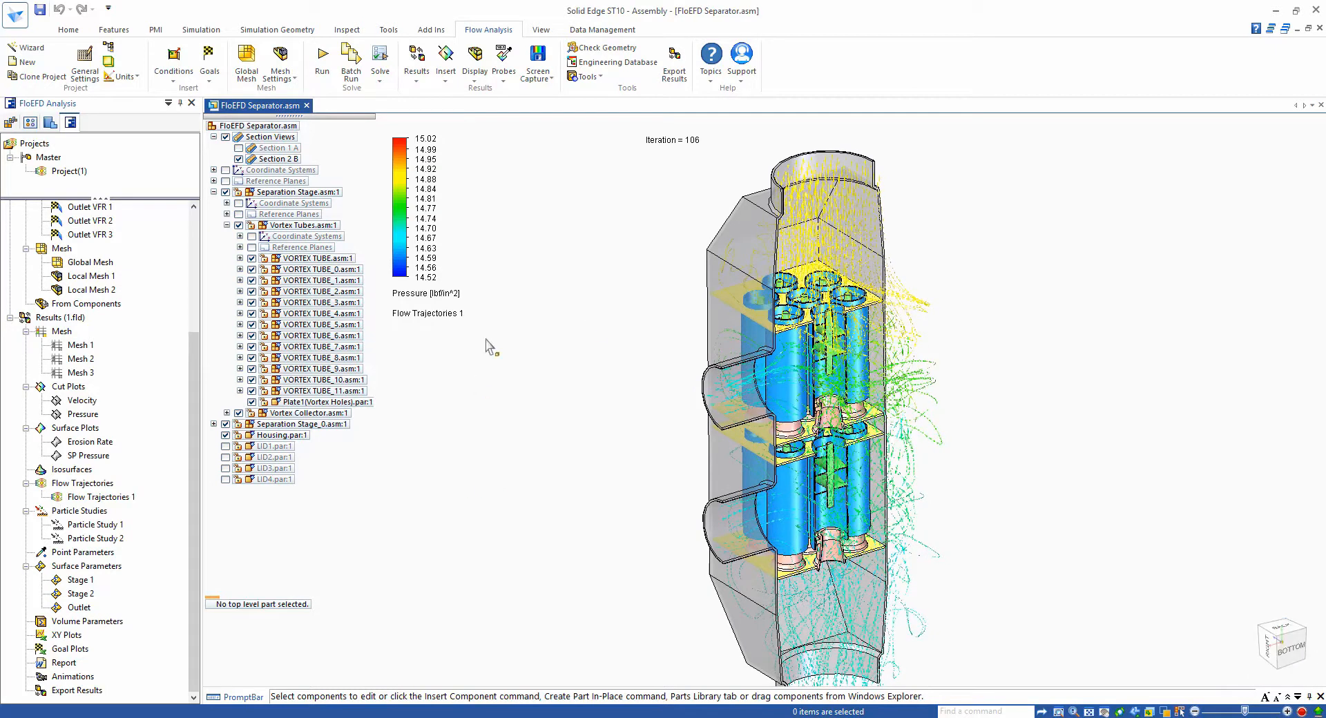
- Hide Flow Trajectories 1 and activate Particle Study 2
right_click(116, 506)
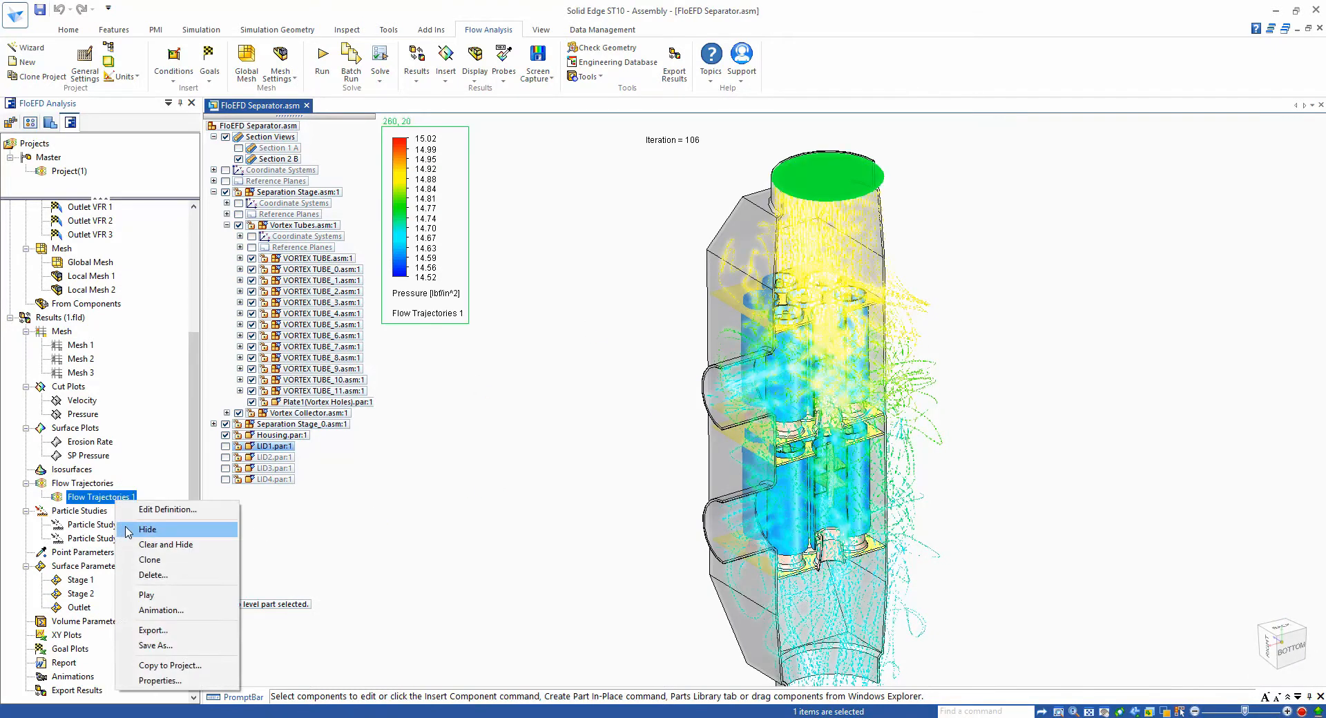
left_click(166, 530)
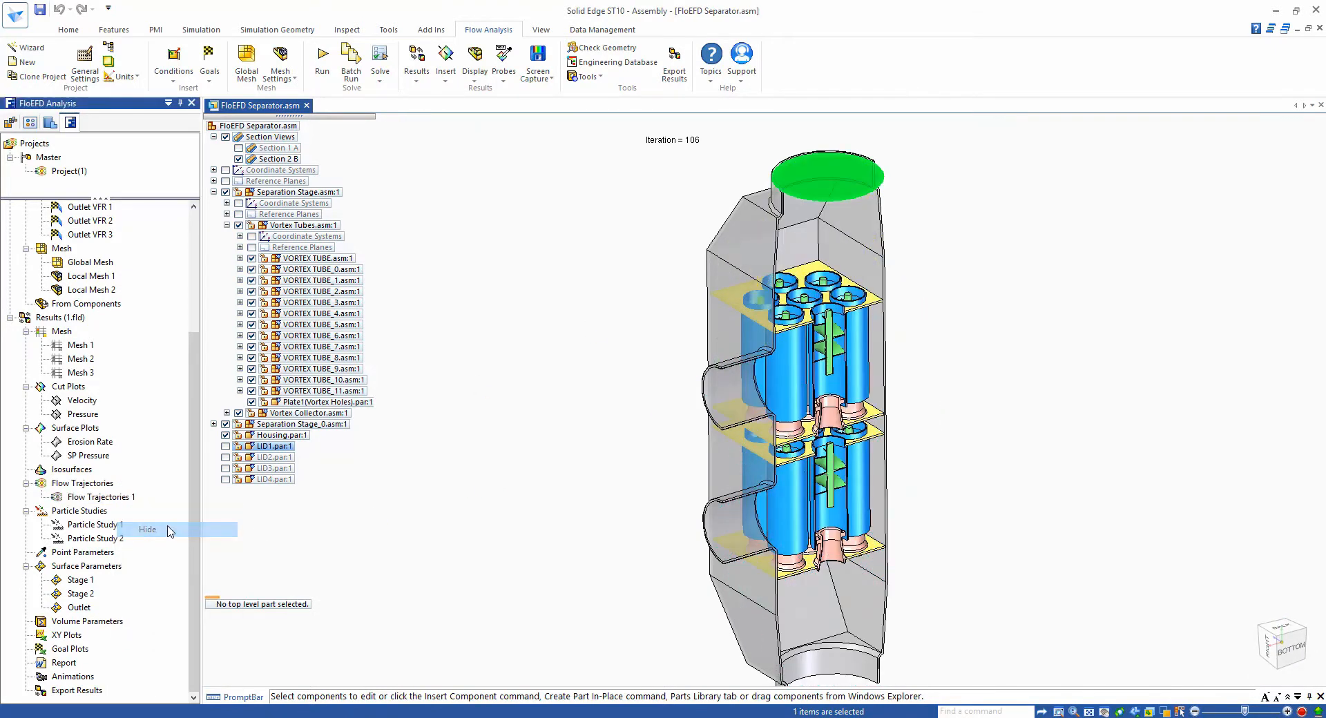
right_click(94, 545)
left_click(112, 553)
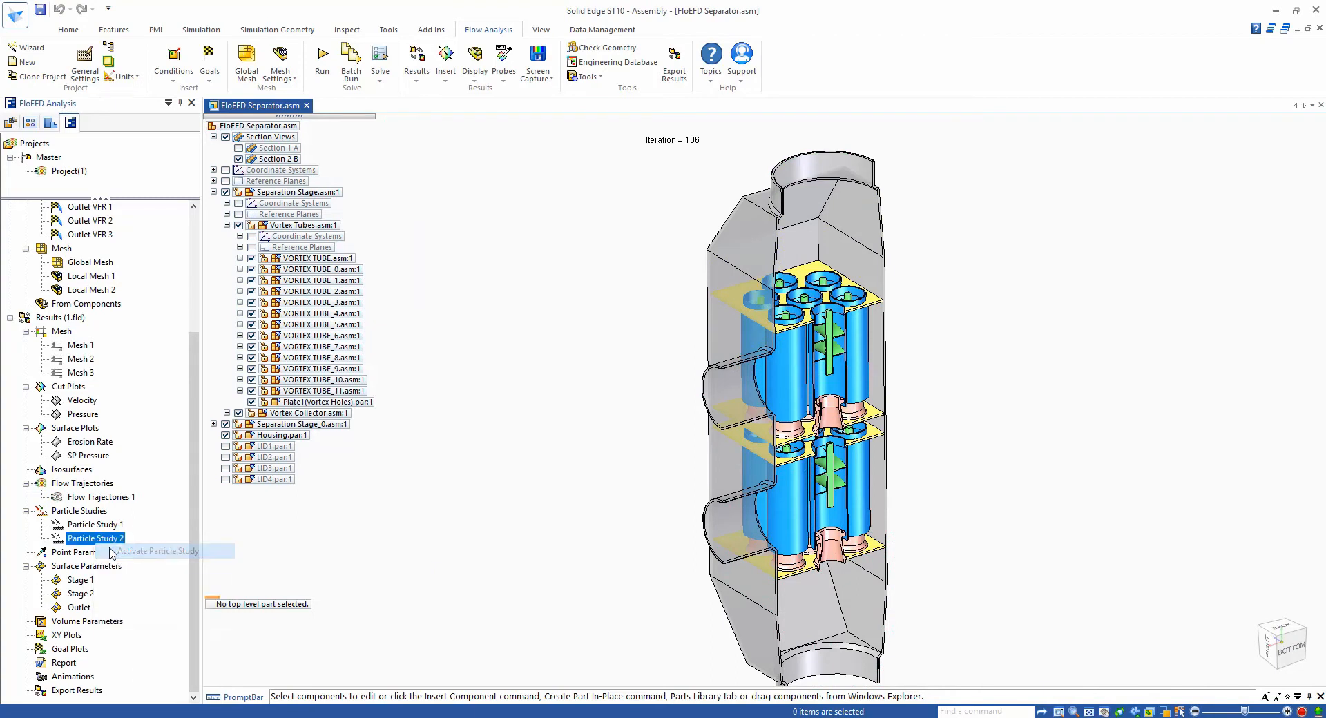
left_click_drag(195, 549, 199, 654)
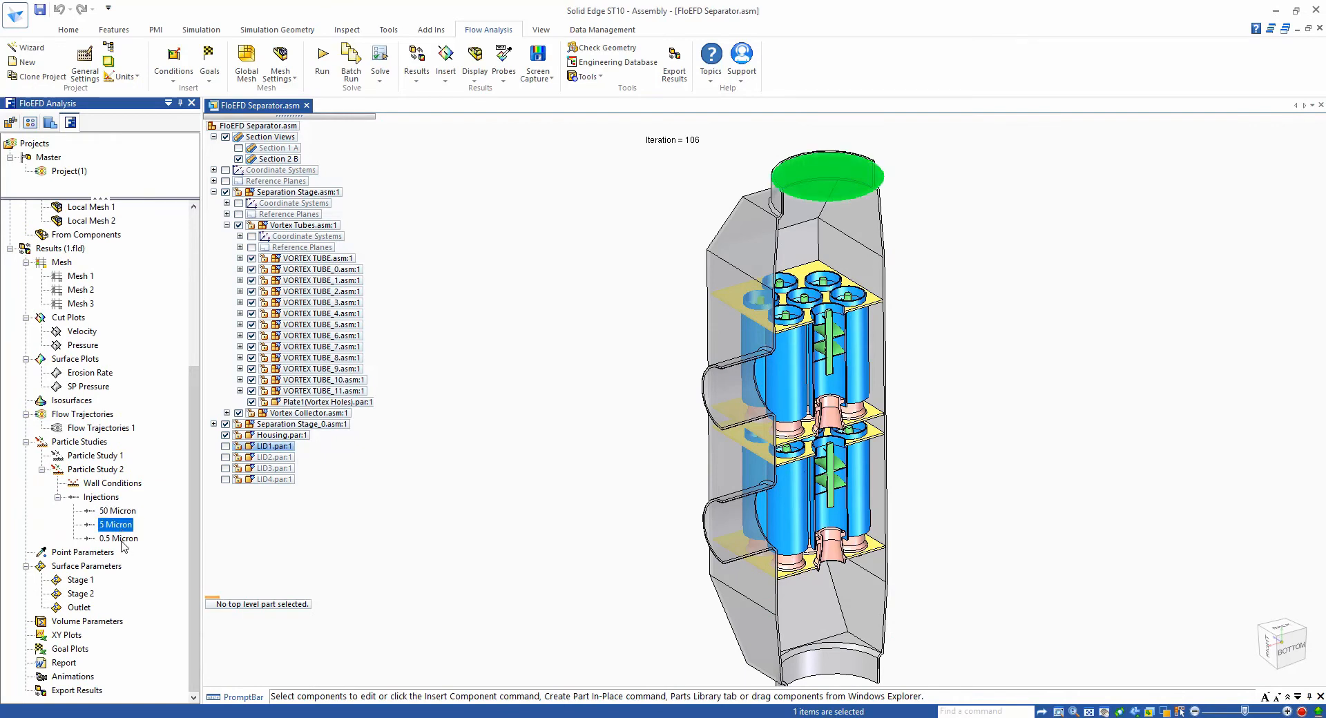
left_click(416, 586)
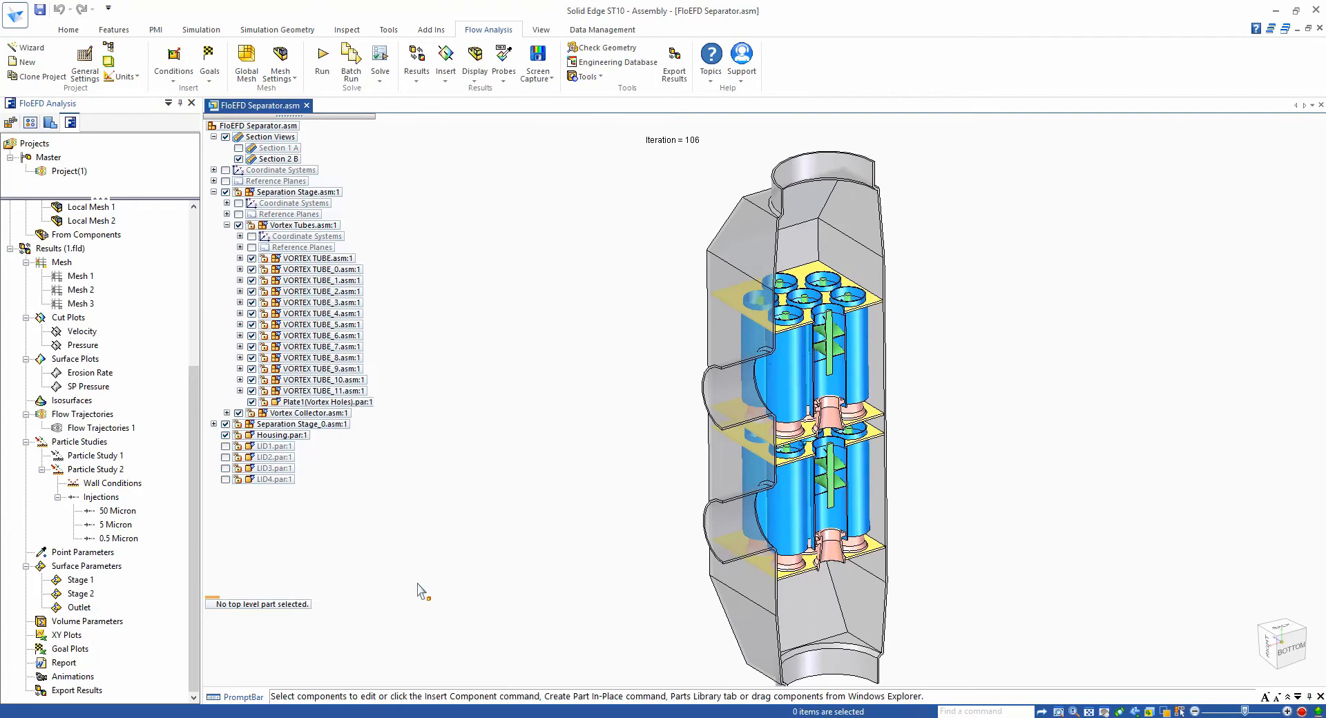
- Open the 50 Micron injection definition to review its particle properties, then close it without changes
right_click(114, 512)
left_click(162, 516)
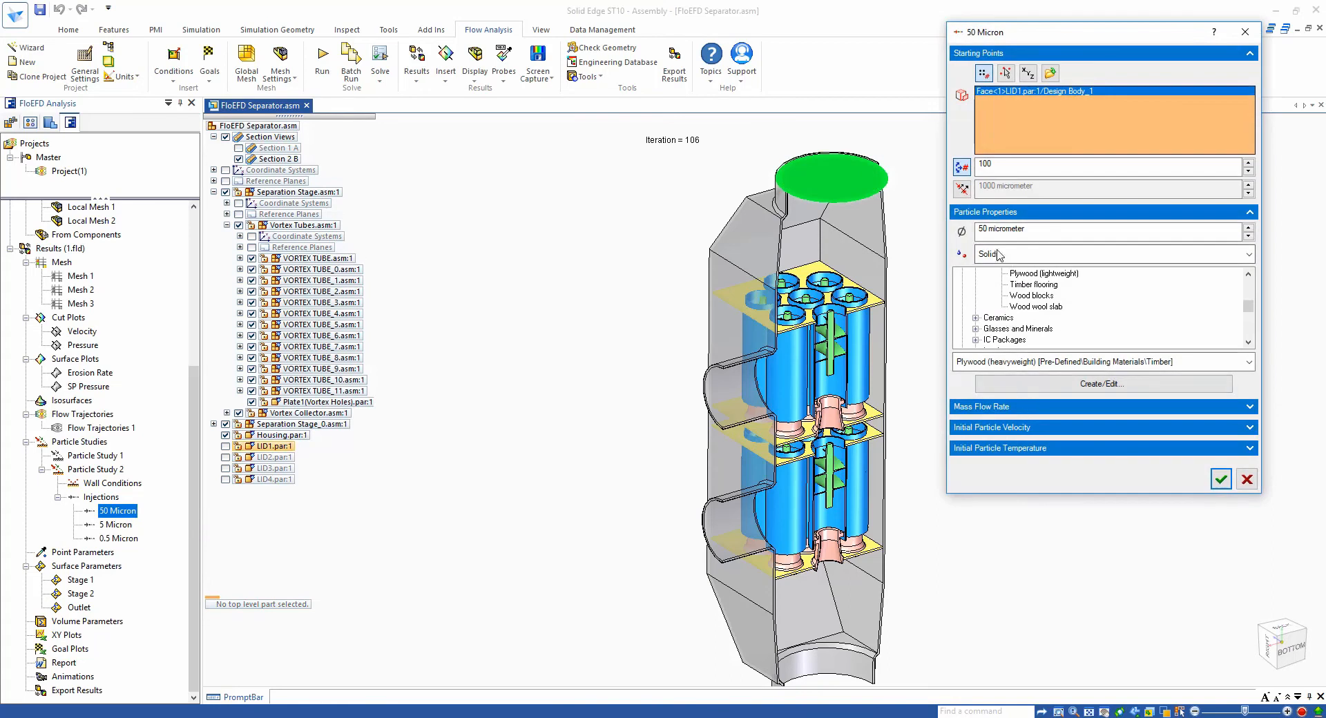
double_click(1032, 230)
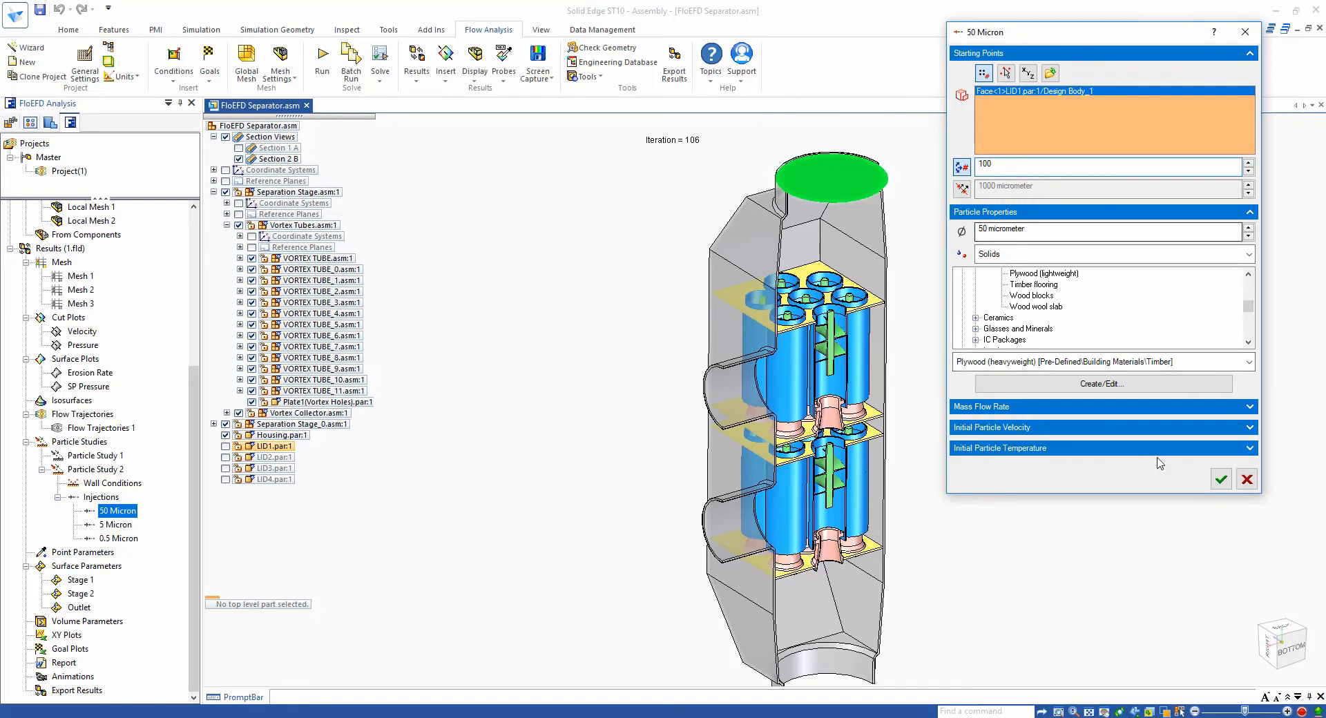
left_click(1246, 480)
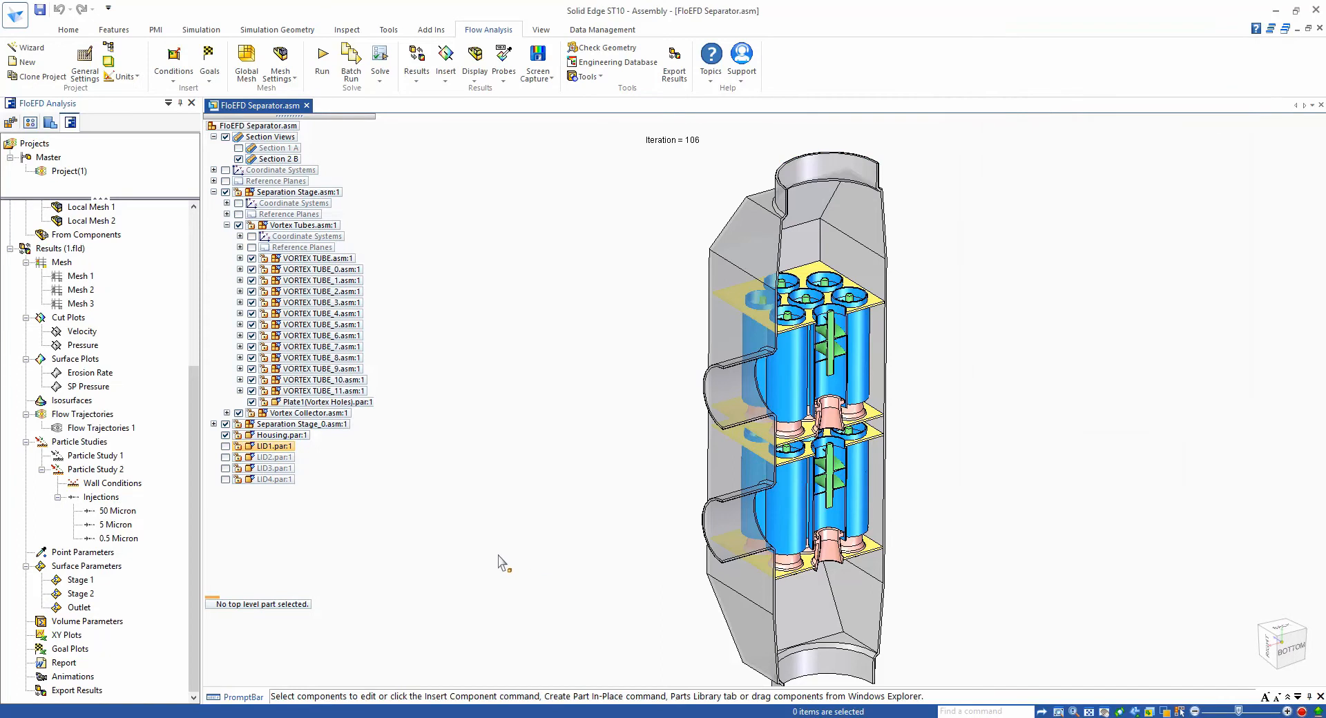
- Run Particle Study 2 and show the 50 Micron particle trajectories
right_click(126, 512)
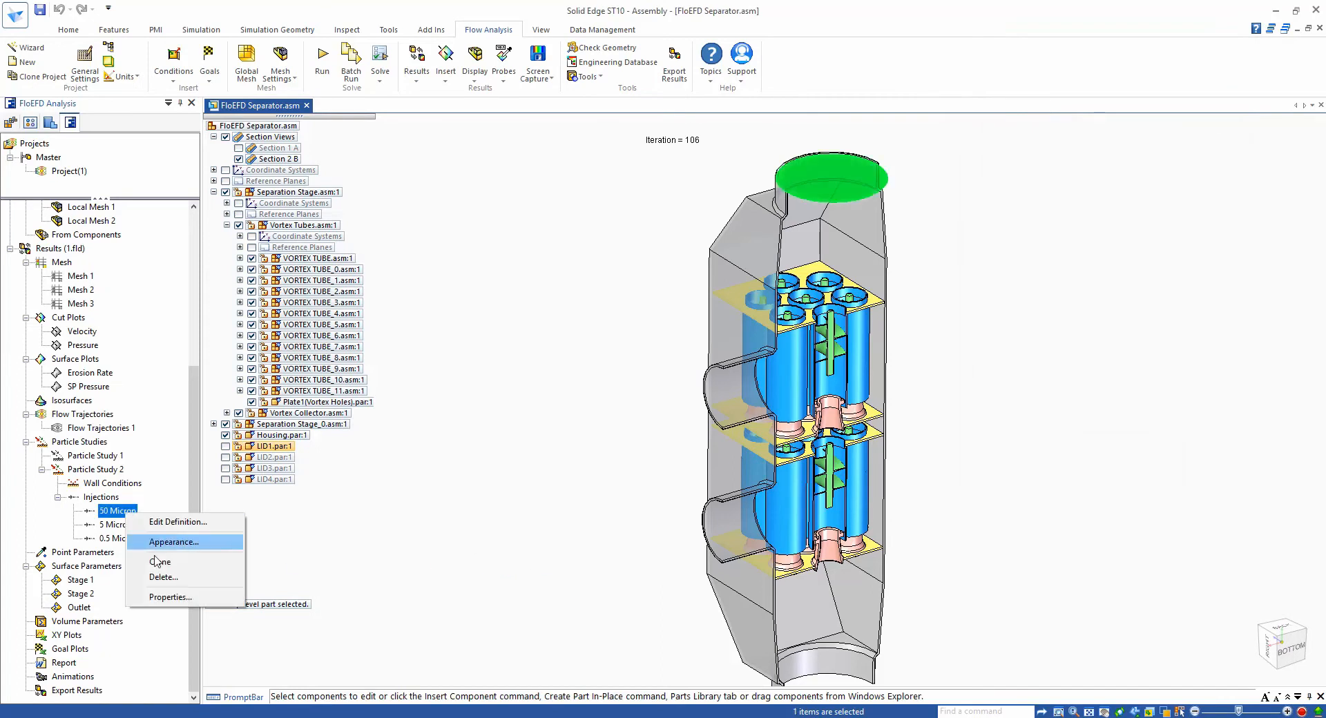
right_click(81, 471)
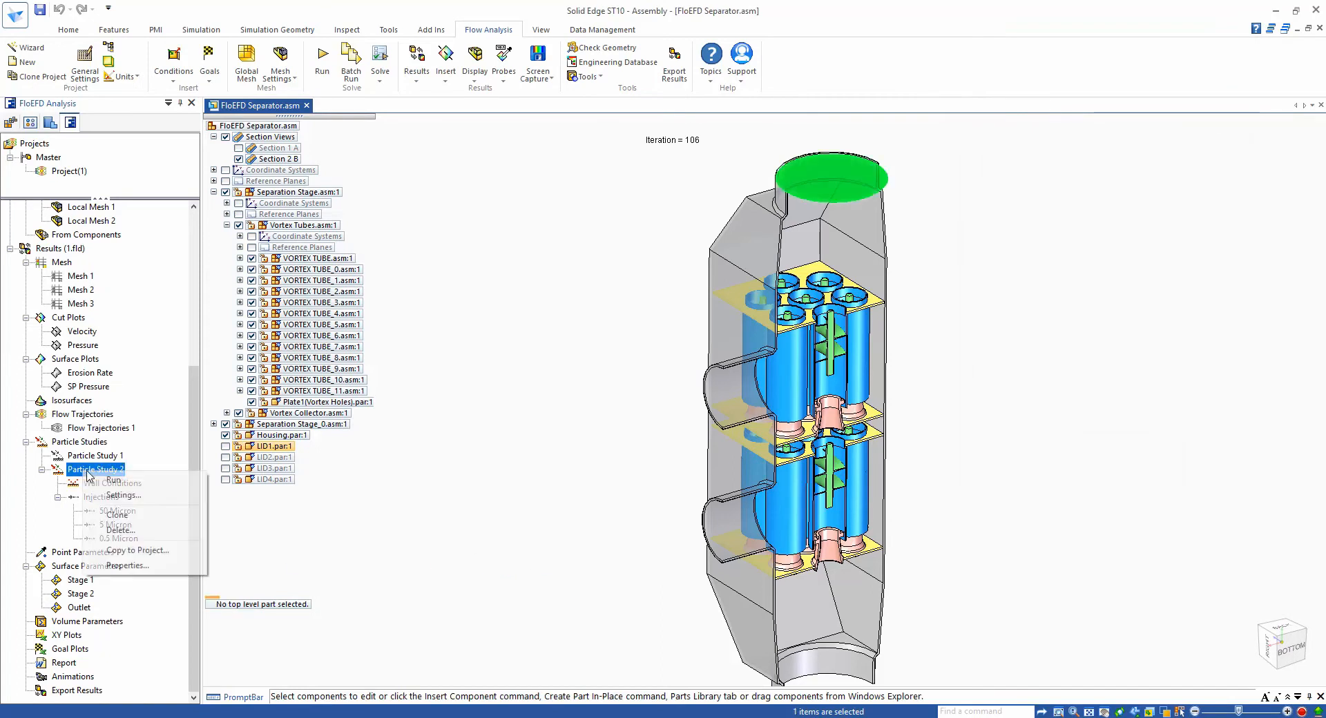
left_click(93, 478)
right_click(108, 512)
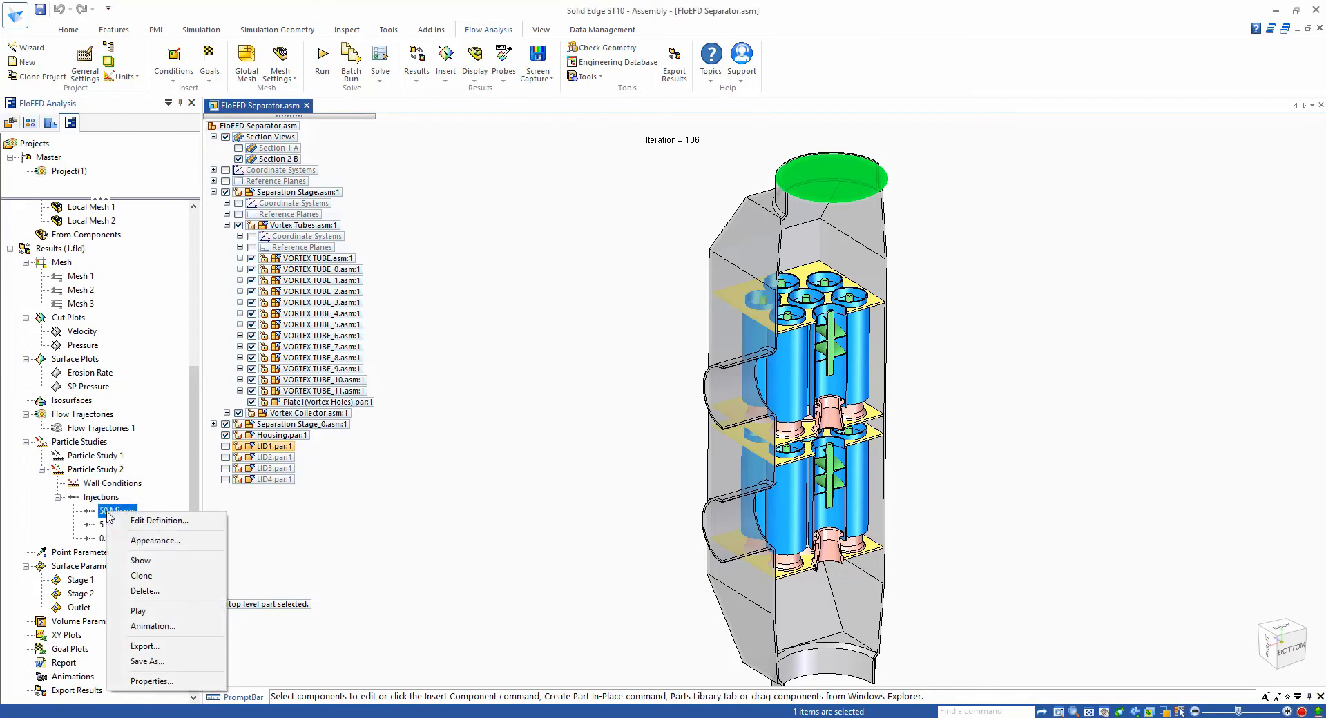
left_click(143, 561)
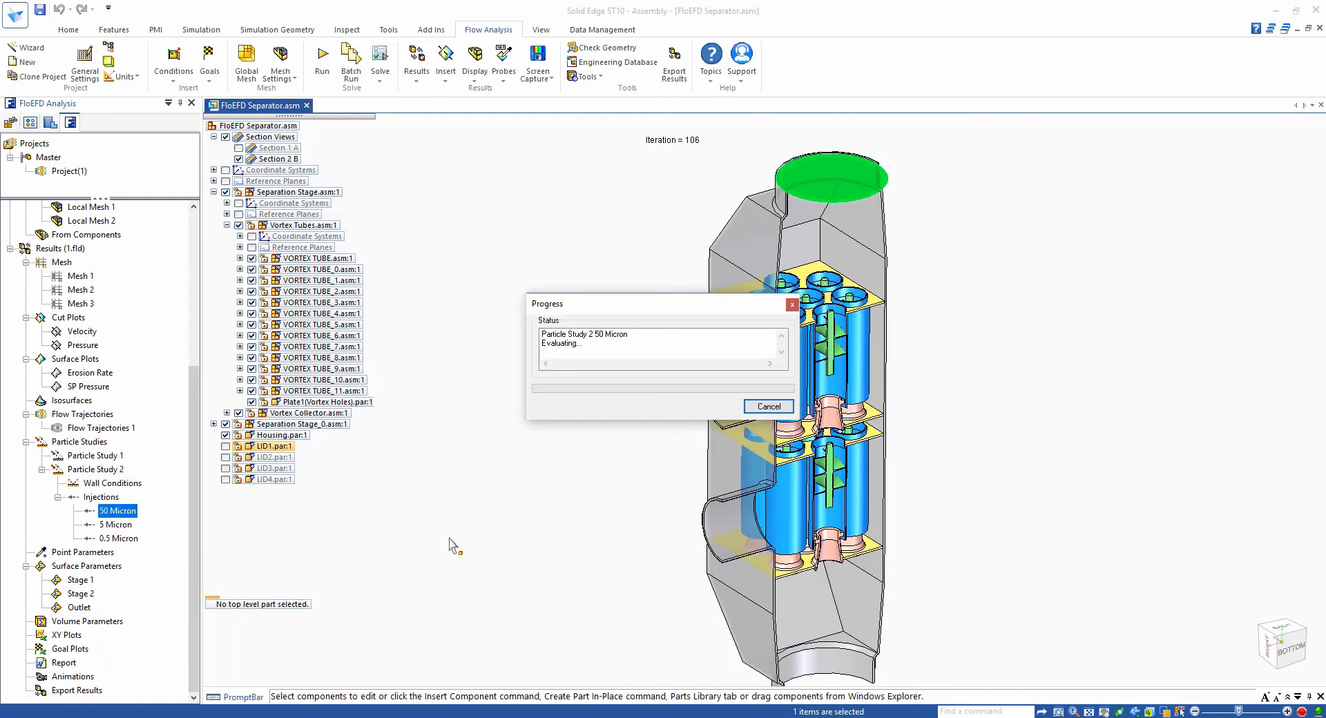
left_click(546, 553)
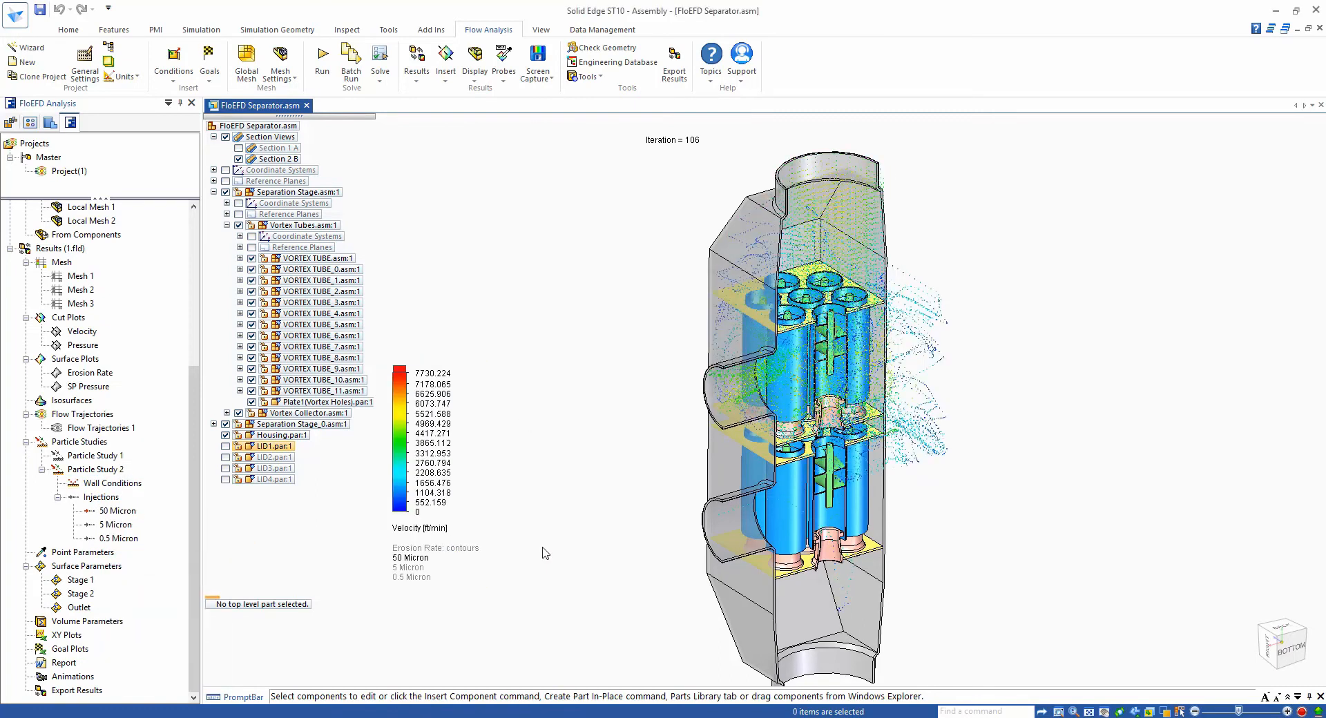
- Play the 50 Micron particle trajectory animation
right_click(122, 514)
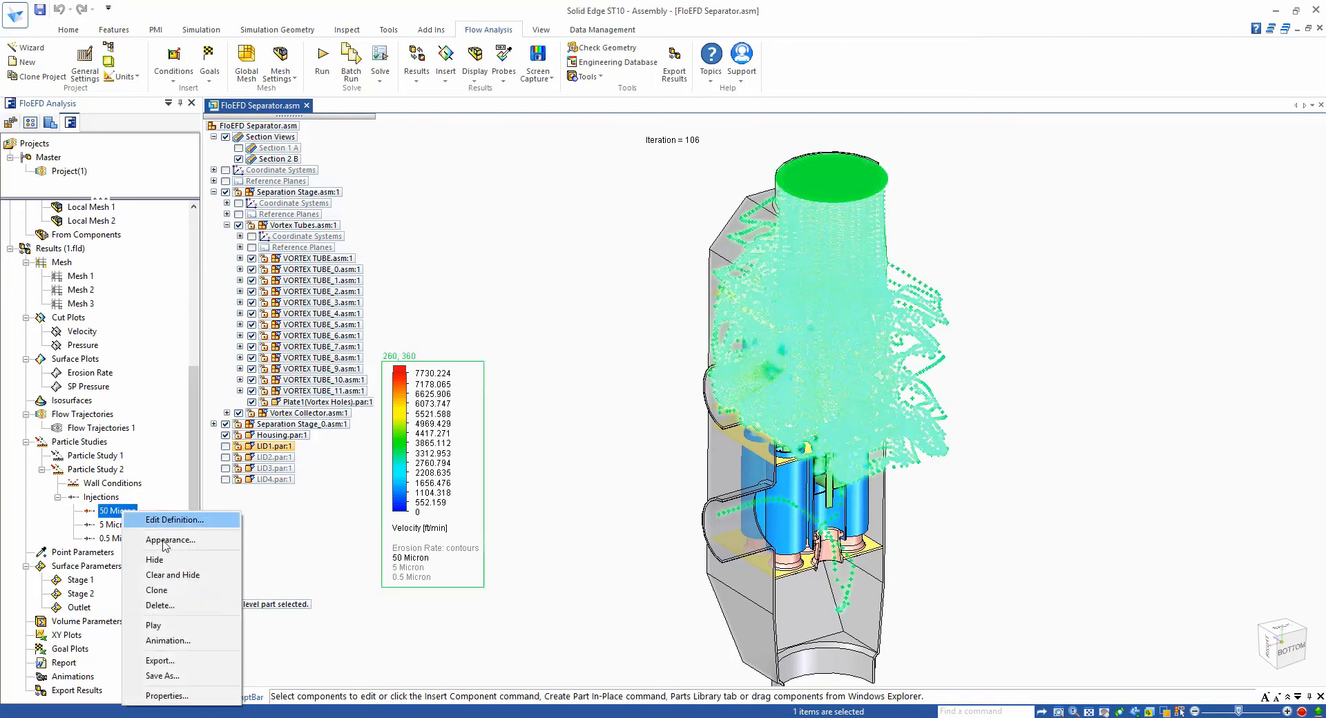
left_click(160, 627)
left_click(607, 533)
middle_click_drag(607, 532, 566, 522)
scroll(566, 522, "up", 2)
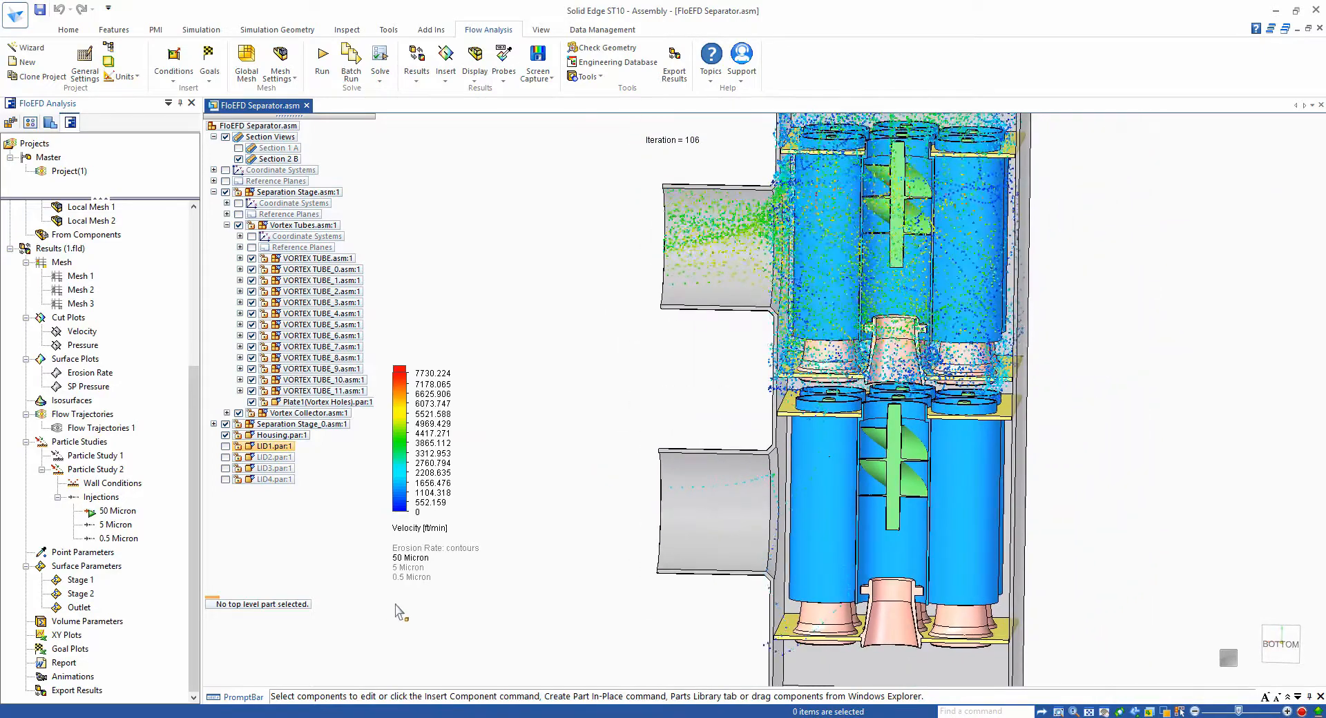
- Clear and hide the 50 Micron trajectories and play the 5 Micron trajectory animation
right_click(131, 527)
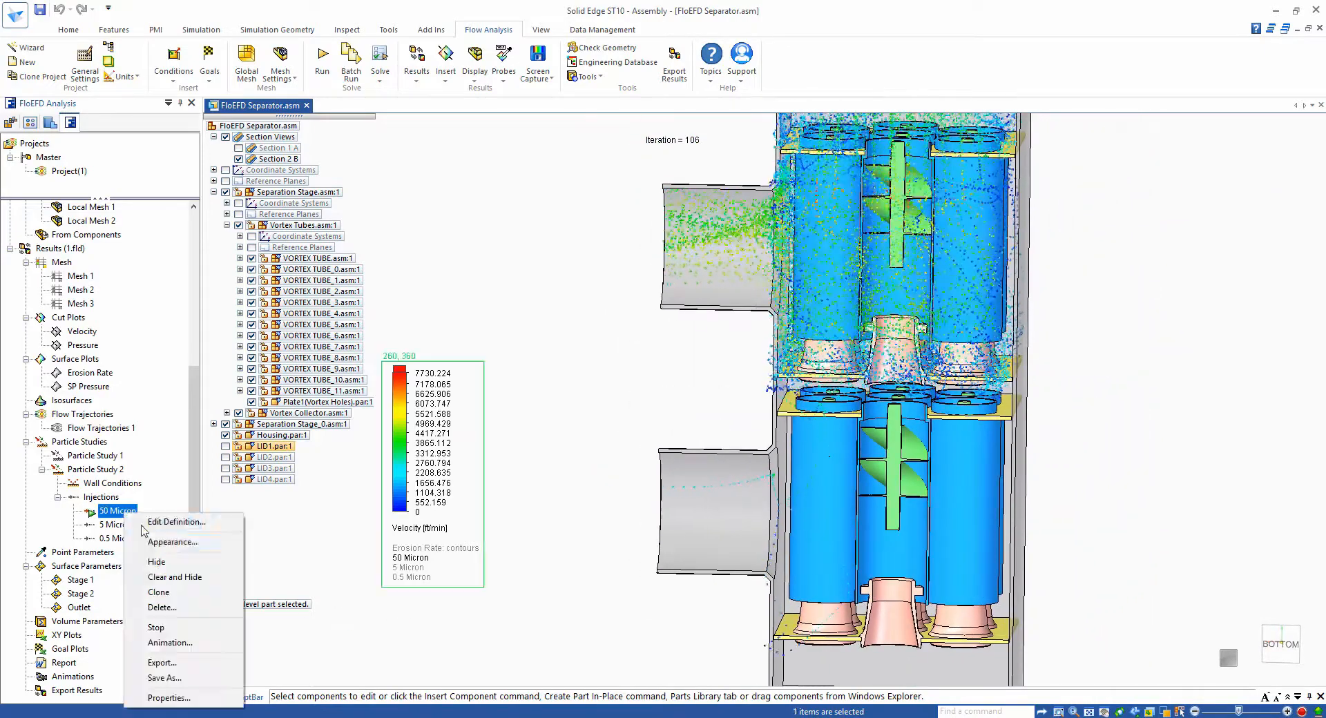
left_click(159, 577)
right_click(127, 530)
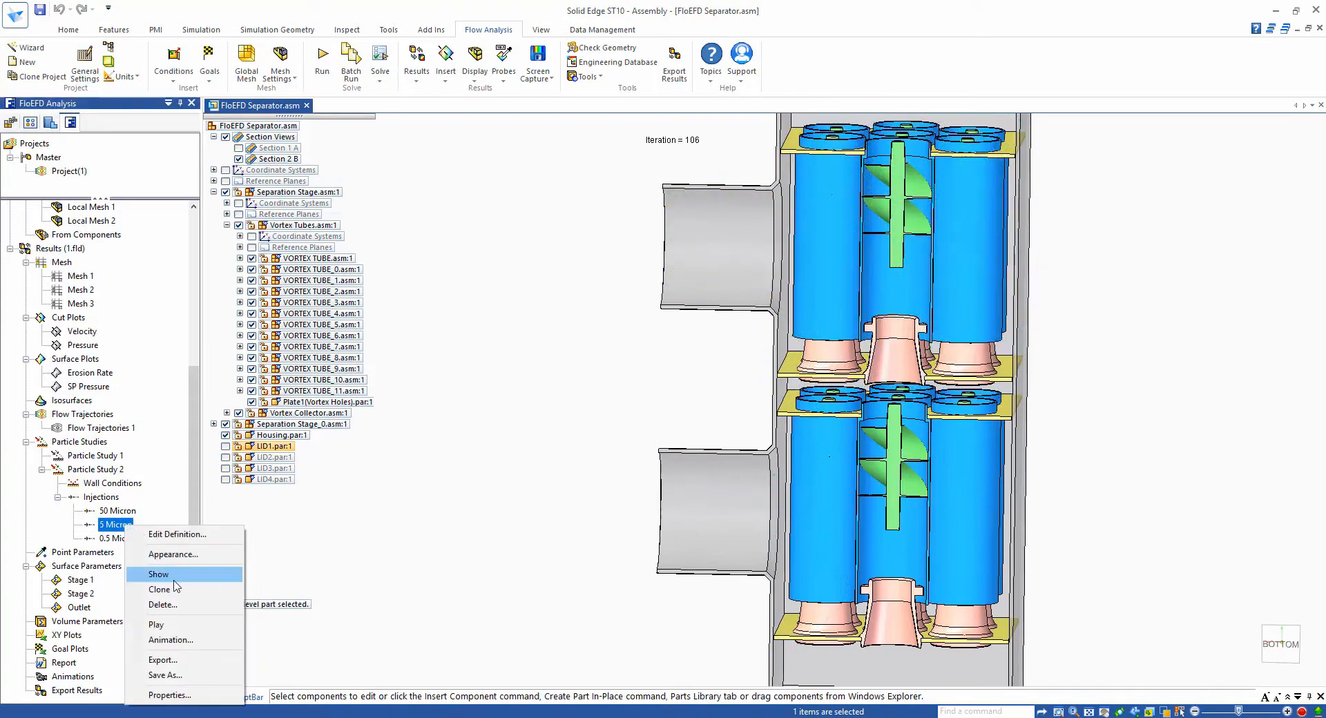
left_click(169, 627)
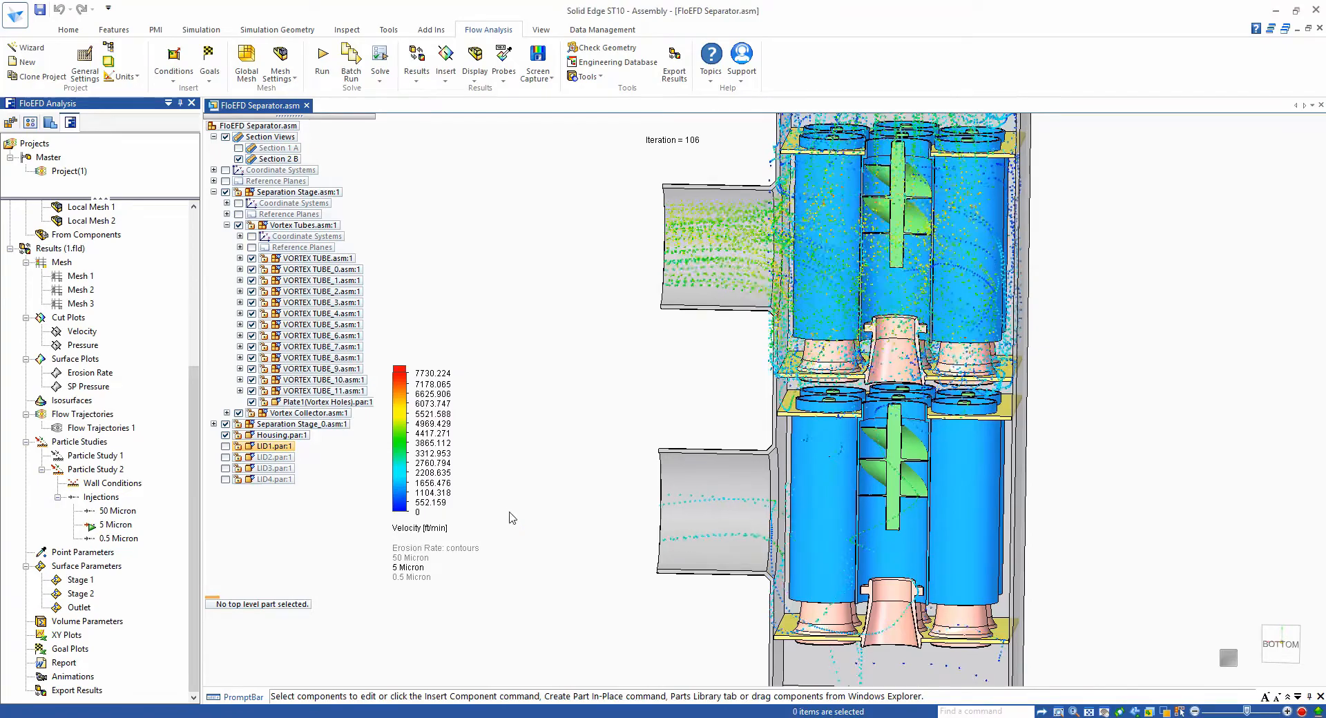
left_click(508, 519)
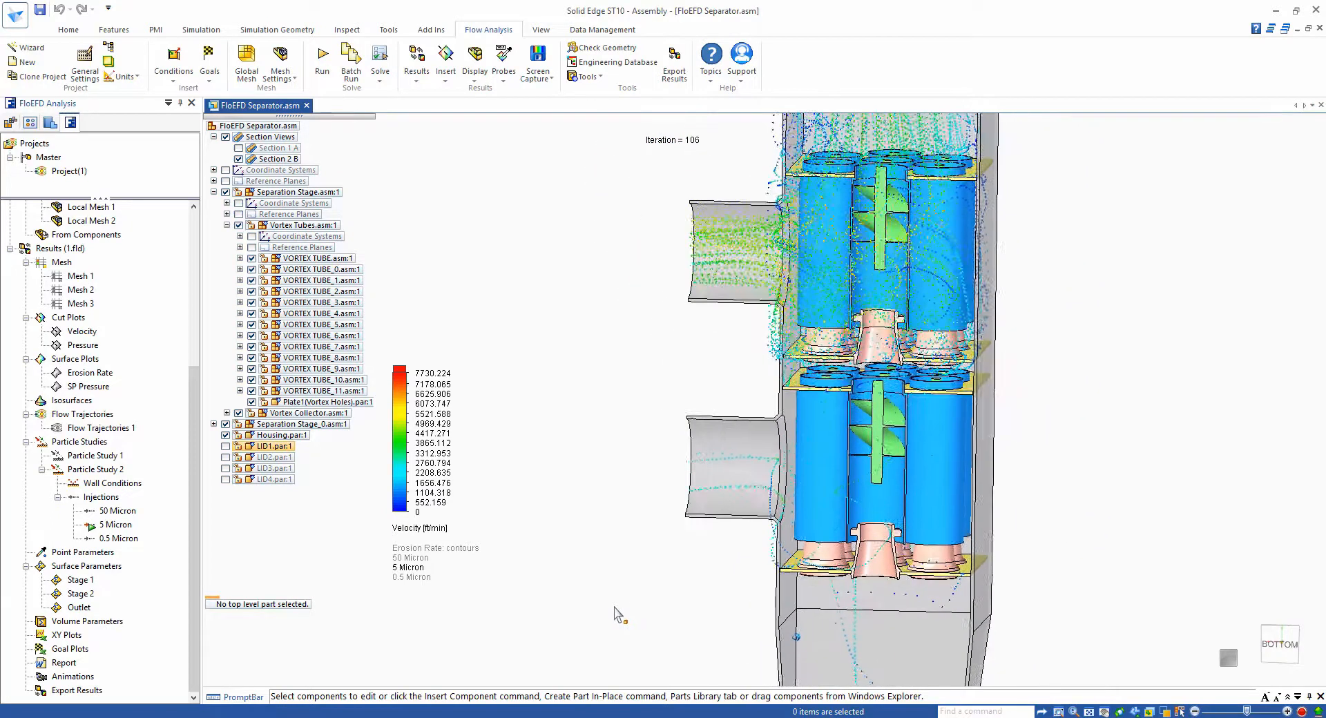
- Hide the 5 Micron trajectories and play the 0.5 Micron trajectory animation
right_click(116, 530)
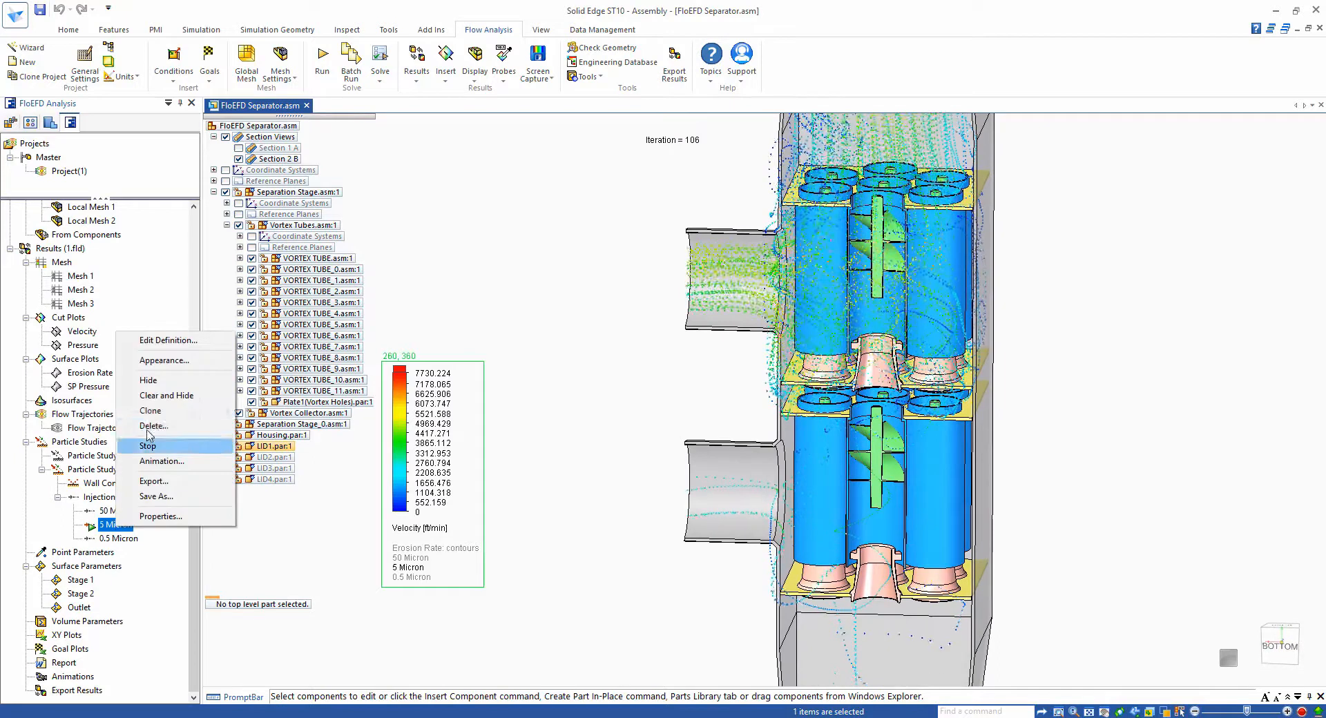
left_click(166, 382)
right_click(125, 539)
left_click(173, 468)
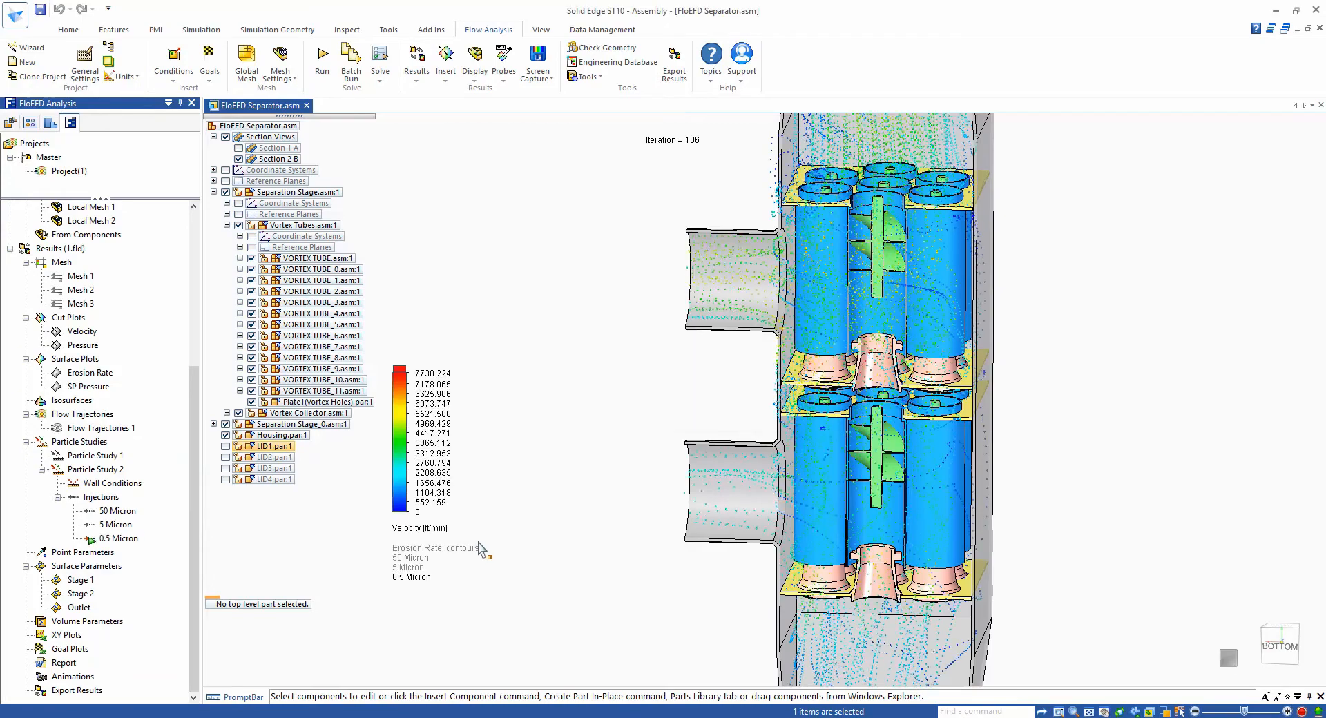
scroll(561, 469, "up", 3)
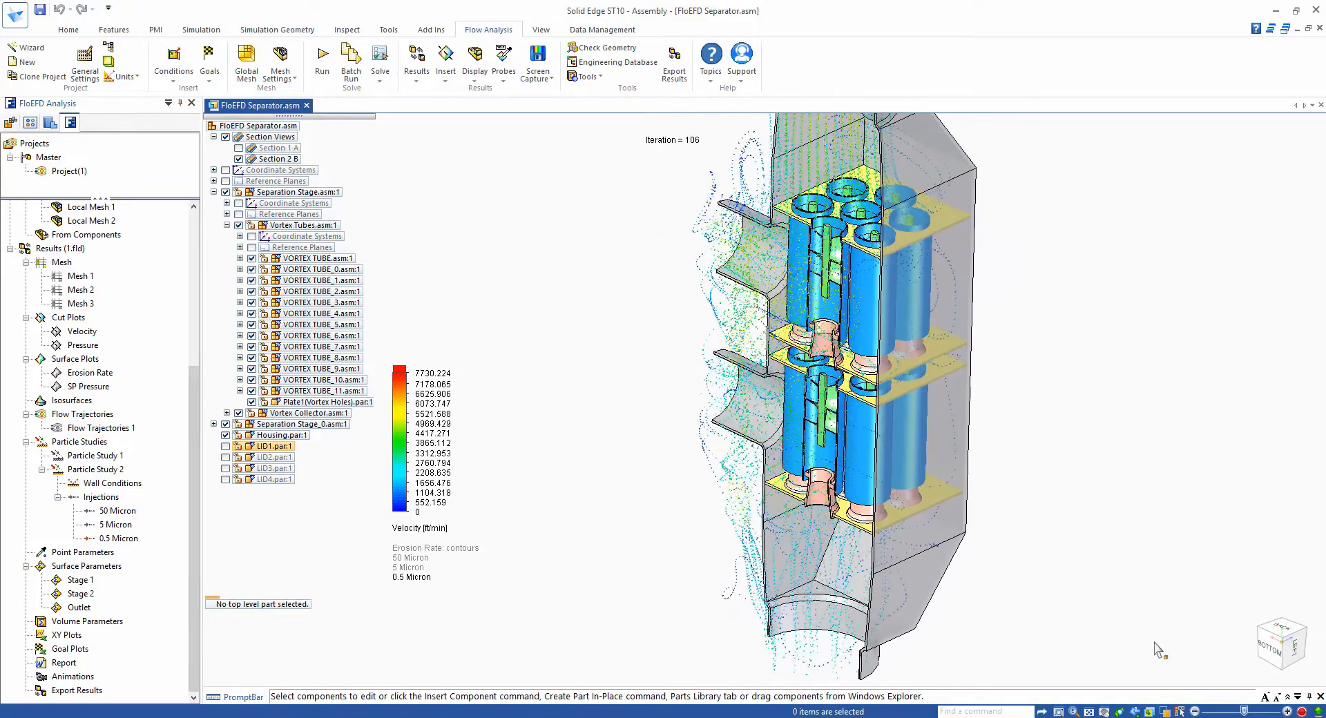
- Activate Particle Study 1
right_click(97, 457)
left_click(148, 465)
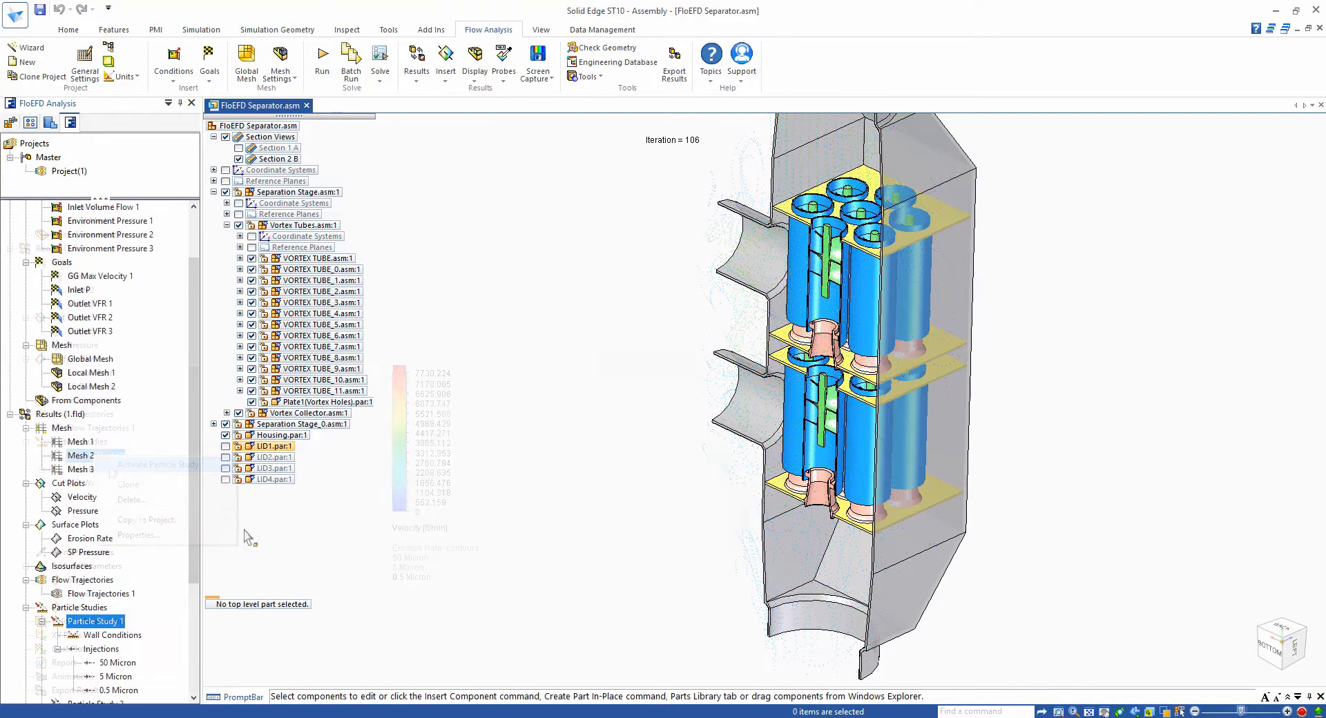
left_click_drag(194, 516, 195, 626)
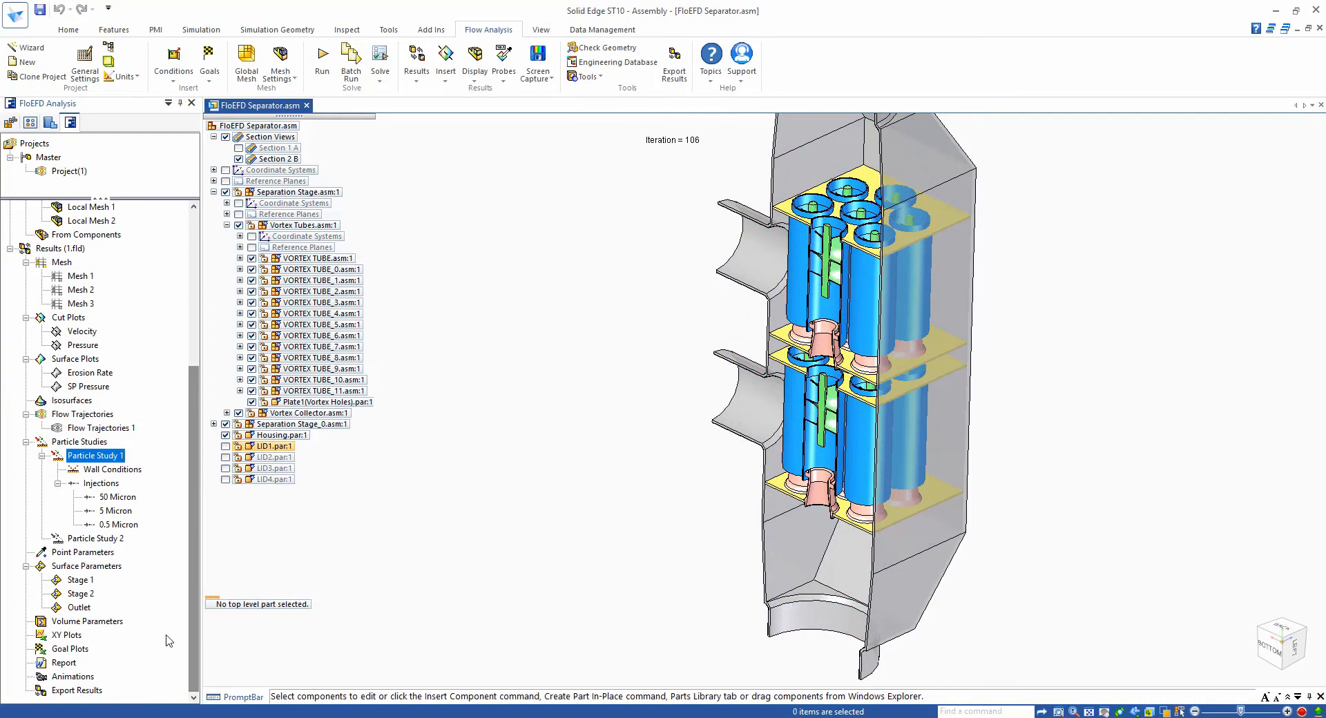
- Evaluate the Stage 1 surface parameters to show the number of particles per size, then close the dialog
right_click(81, 584)
left_click(100, 591)
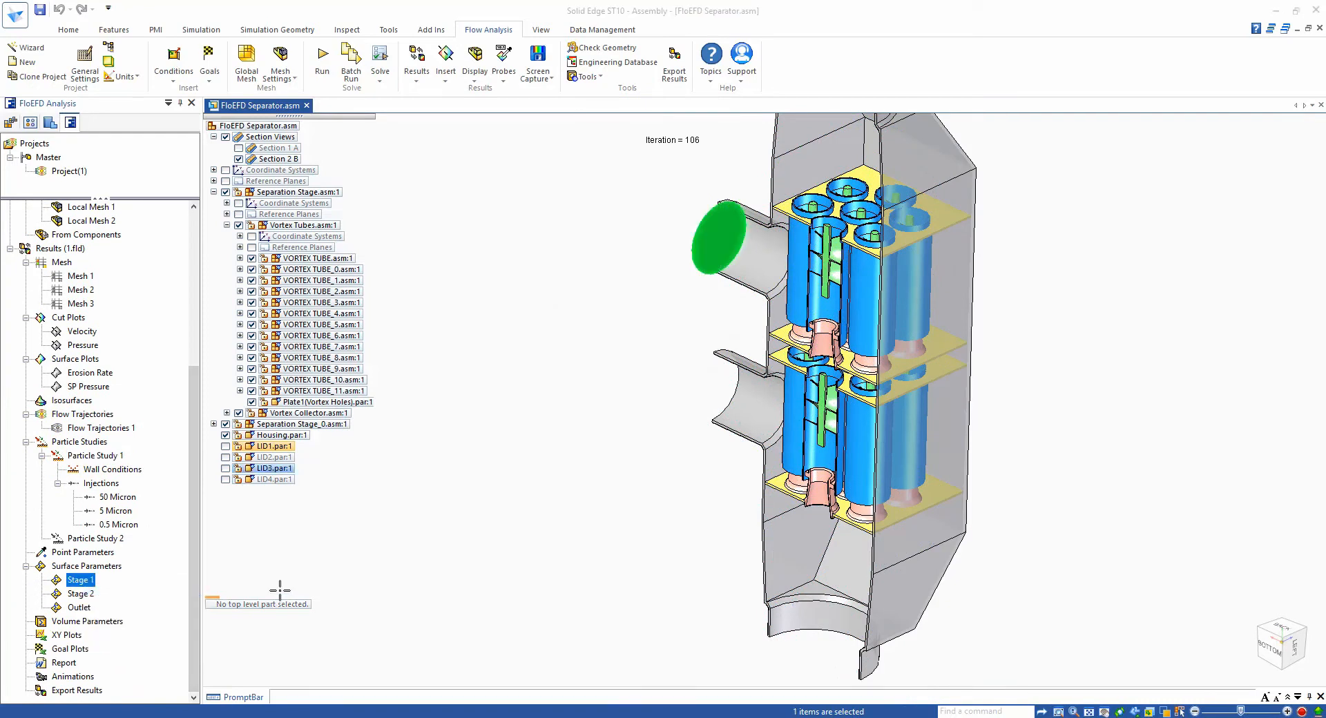
left_click(972, 379)
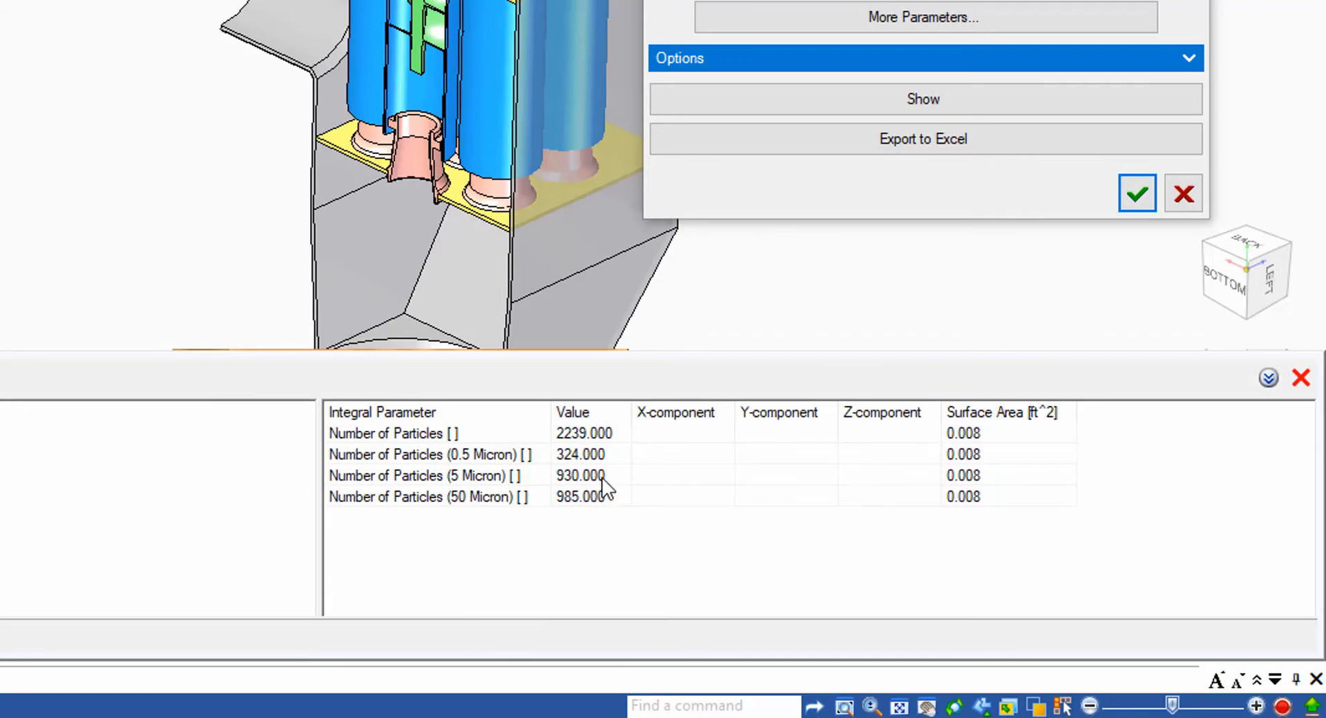
left_click(589, 459)
left_click(586, 480)
left_click(567, 461)
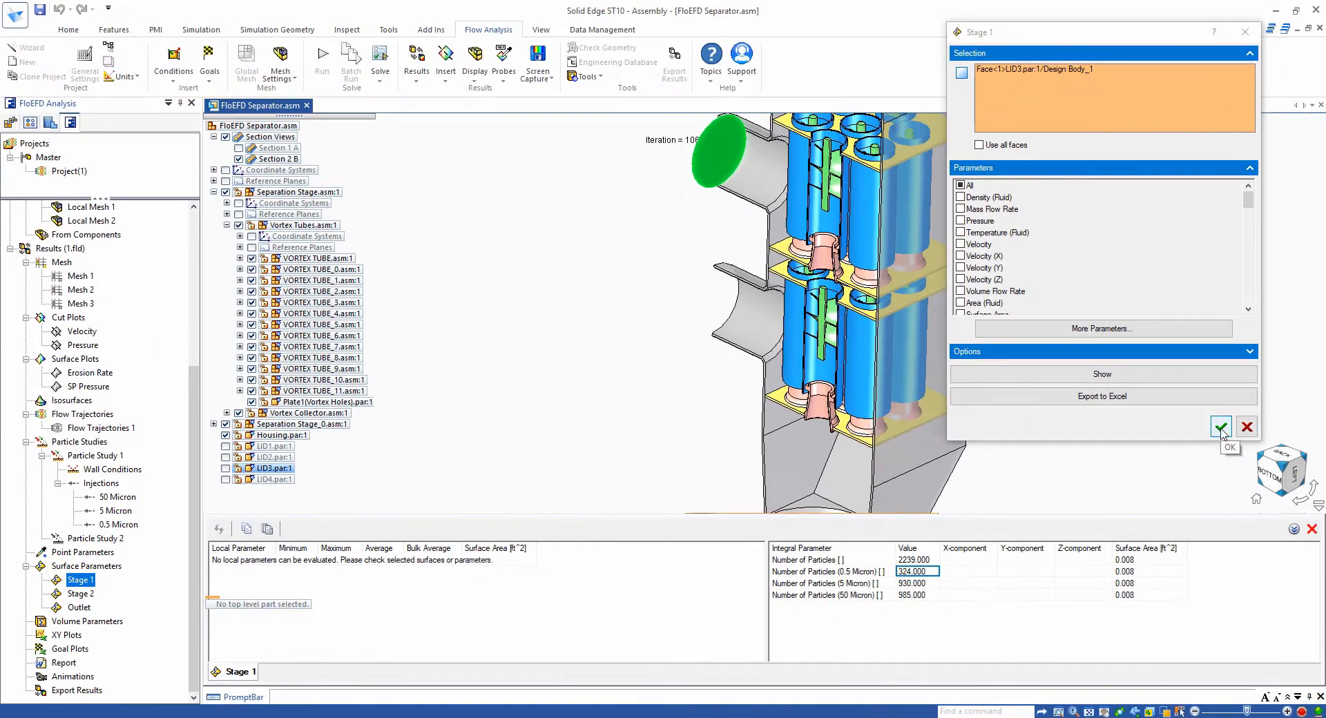
left_click(1220, 428)
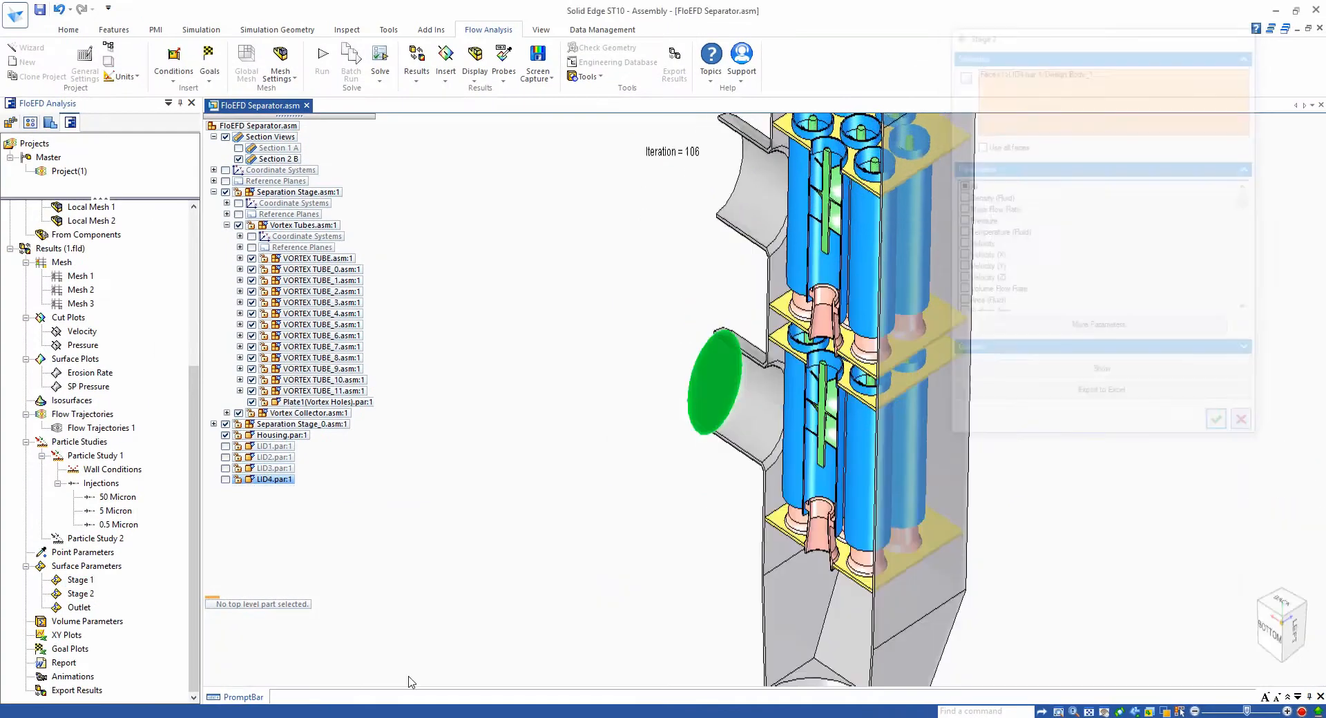
- Evaluate the Outlet surface parameters to show the number of particles per size, then close the dialog
right_click(74, 609)
left_click(104, 616)
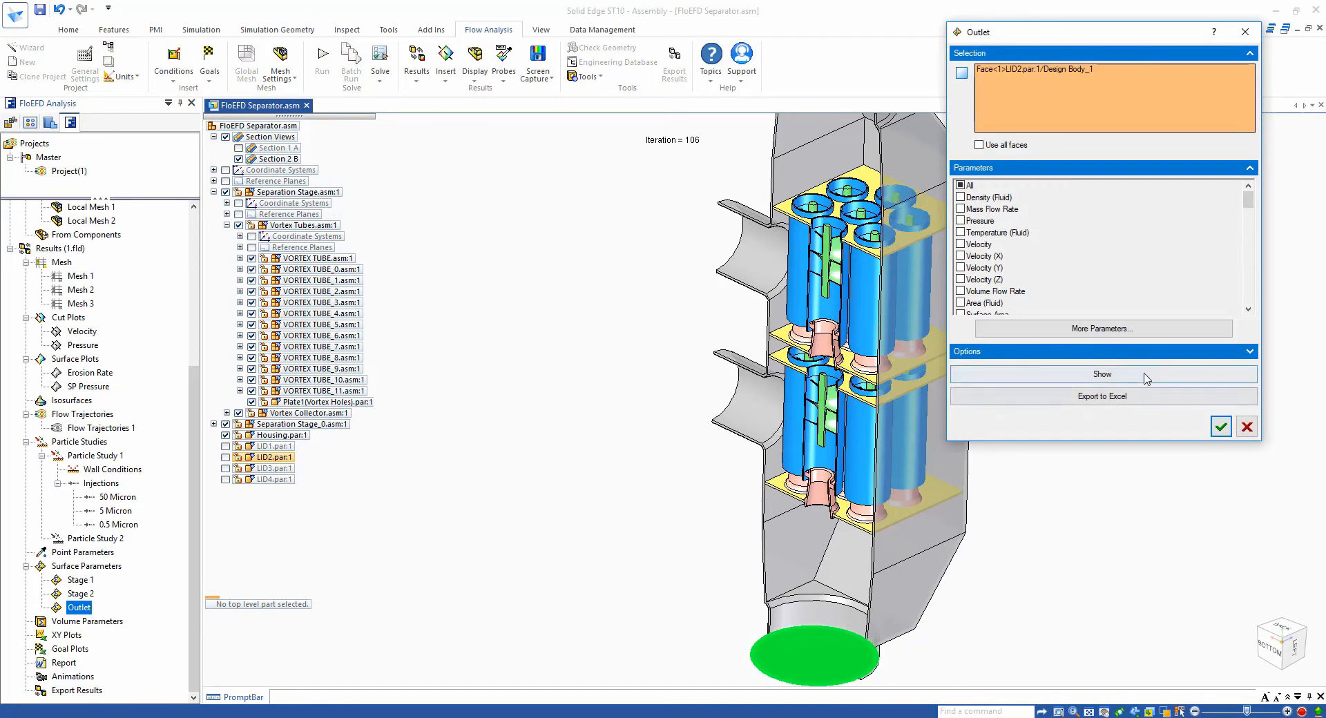
left_click(1142, 378)
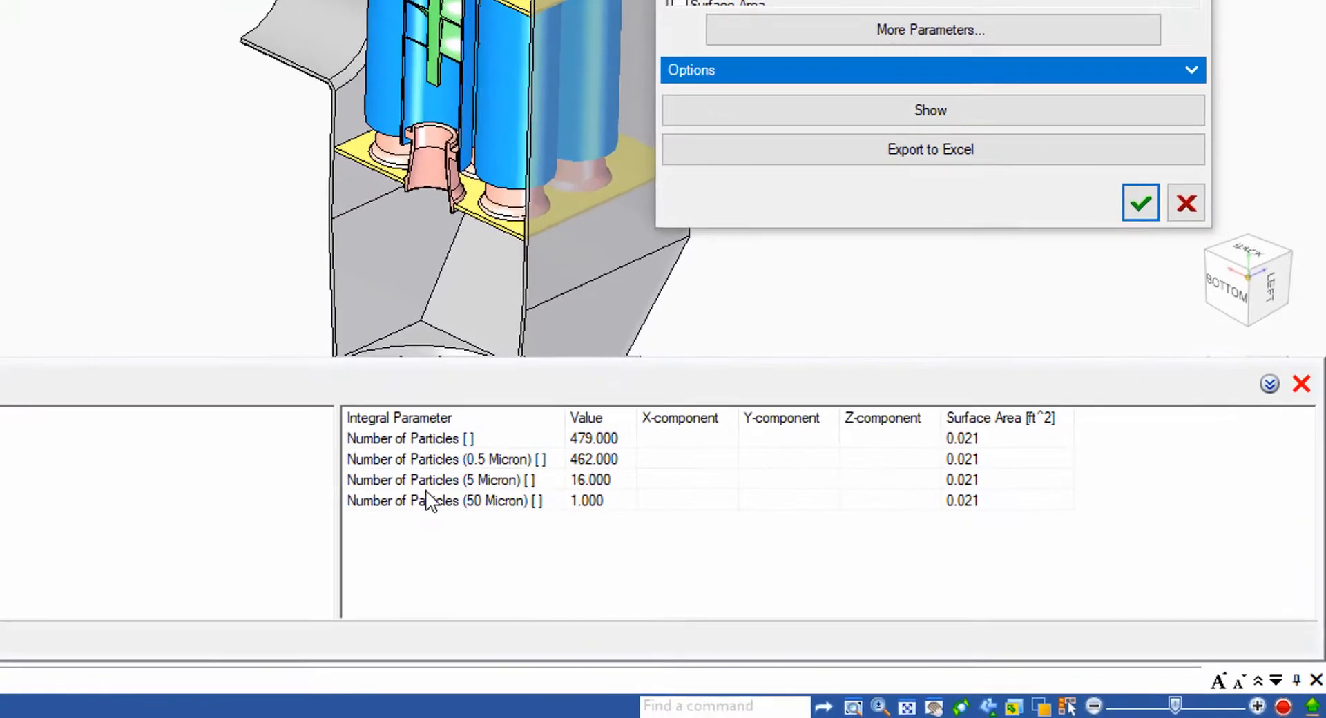
left_click(590, 457)
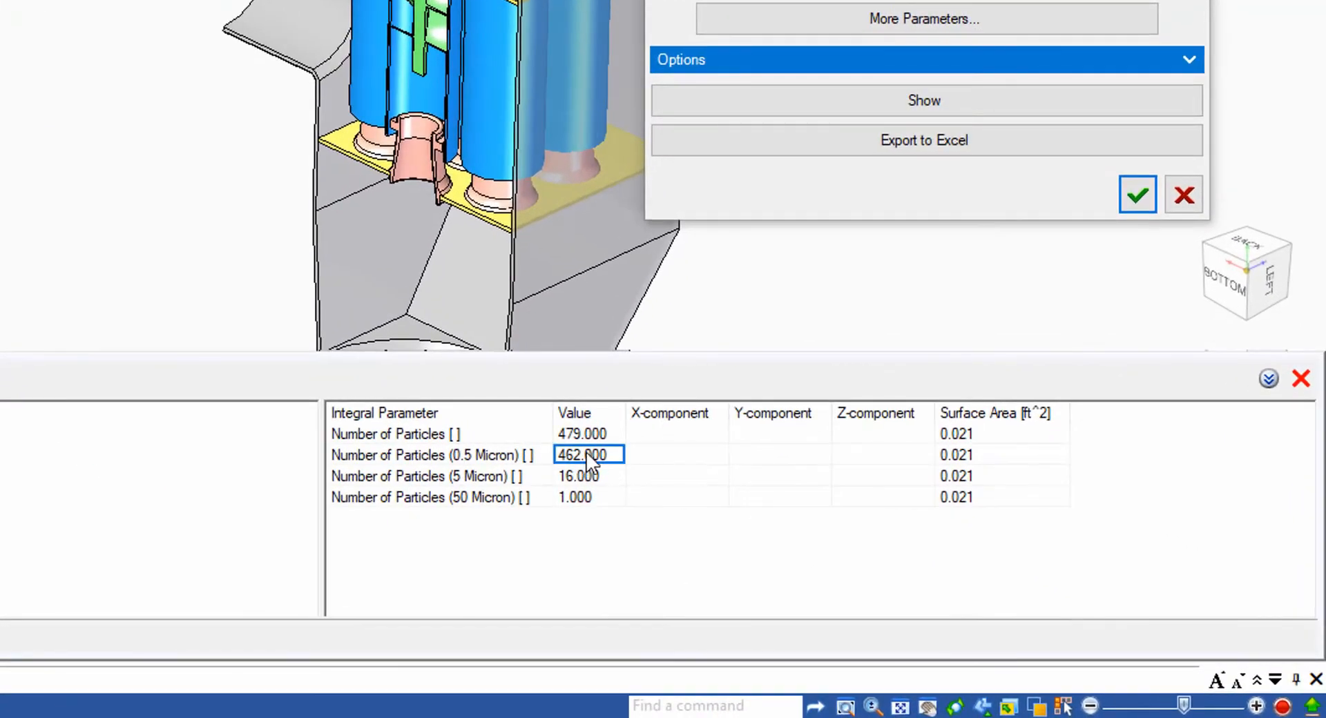
left_click(595, 506)
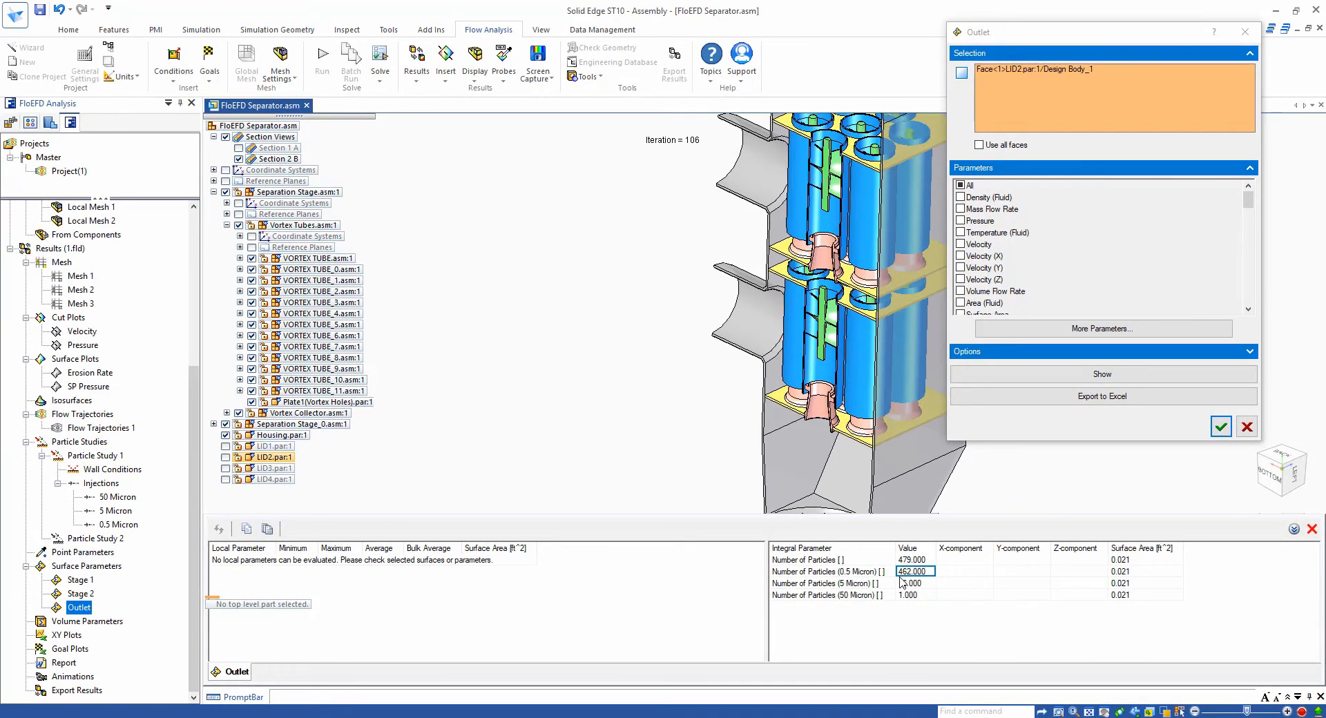
left_click(1220, 428)
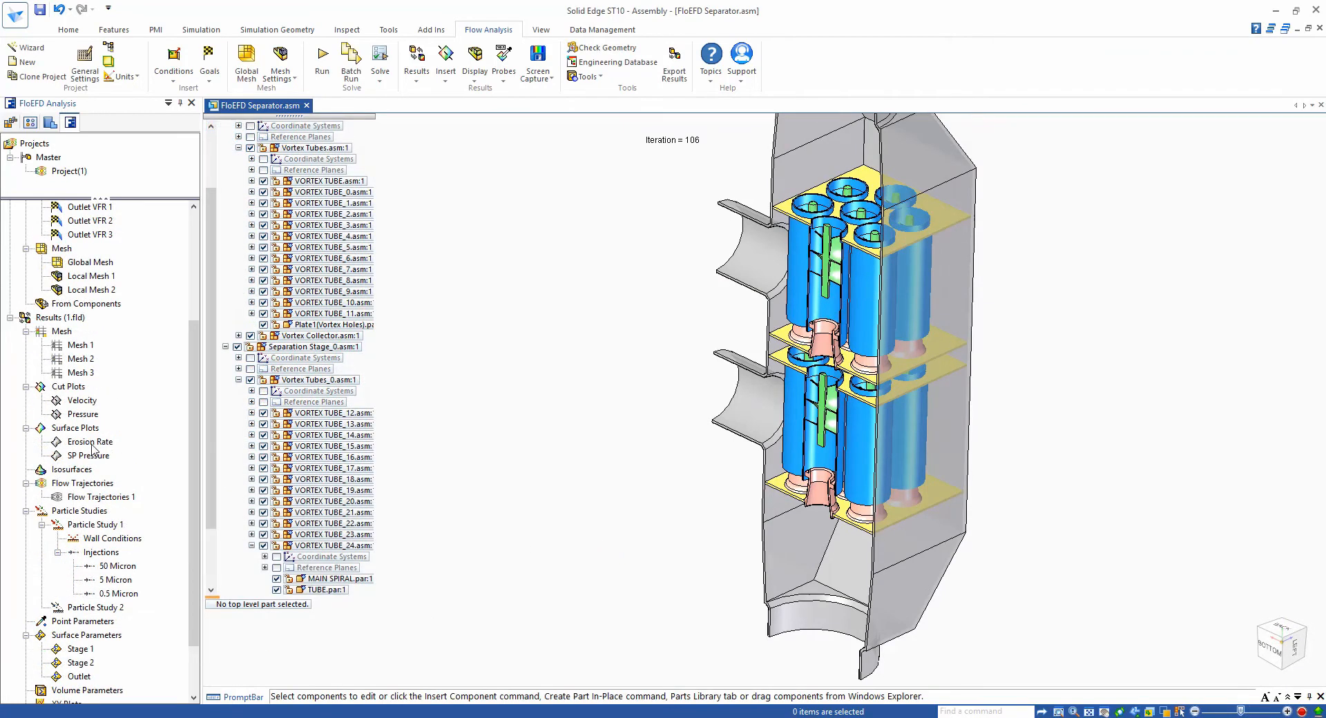
- Show the Erosion Rate surface plot on the vortex tubes
left_click(105, 445)
right_click(106, 444)
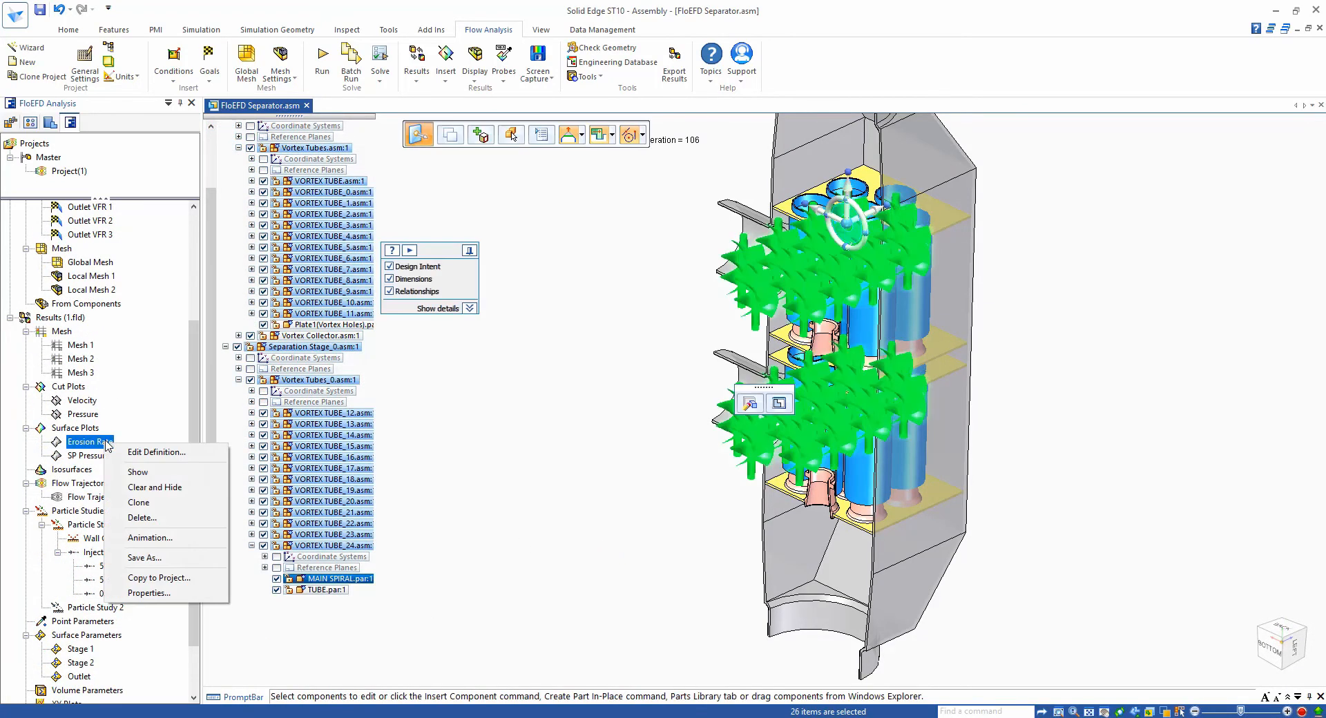
left_click(138, 472)
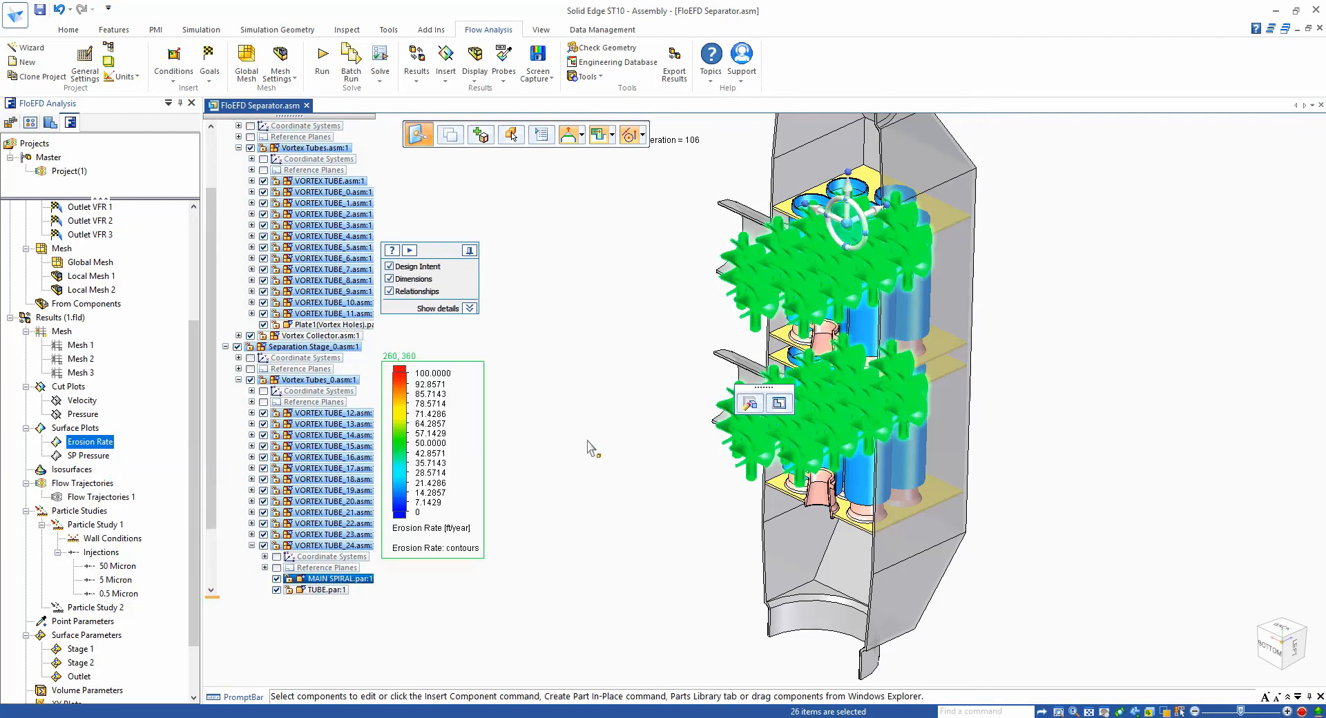
- Hide the model geometry so only the erosion rate plot is displayed
left_click(478, 64)
left_click(492, 91)
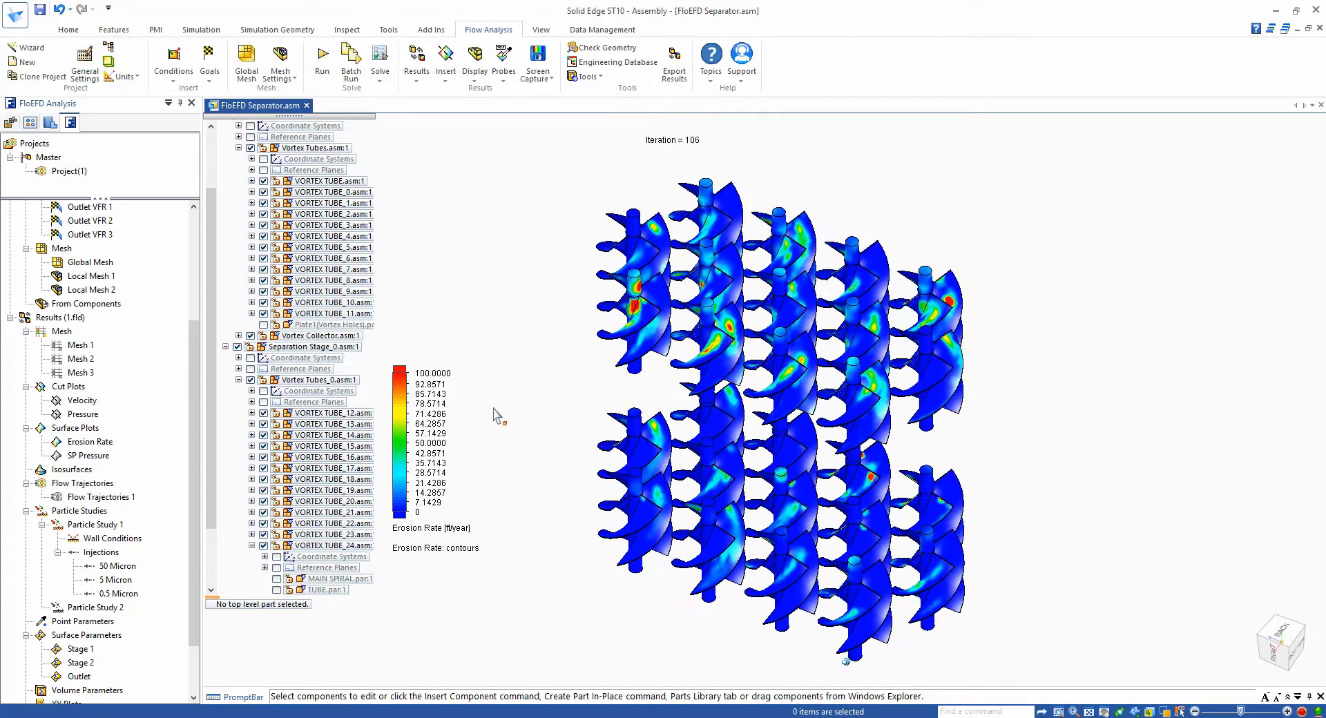
- Turn the model geometry display back on and scroll the assembly tree up
left_click(475, 65)
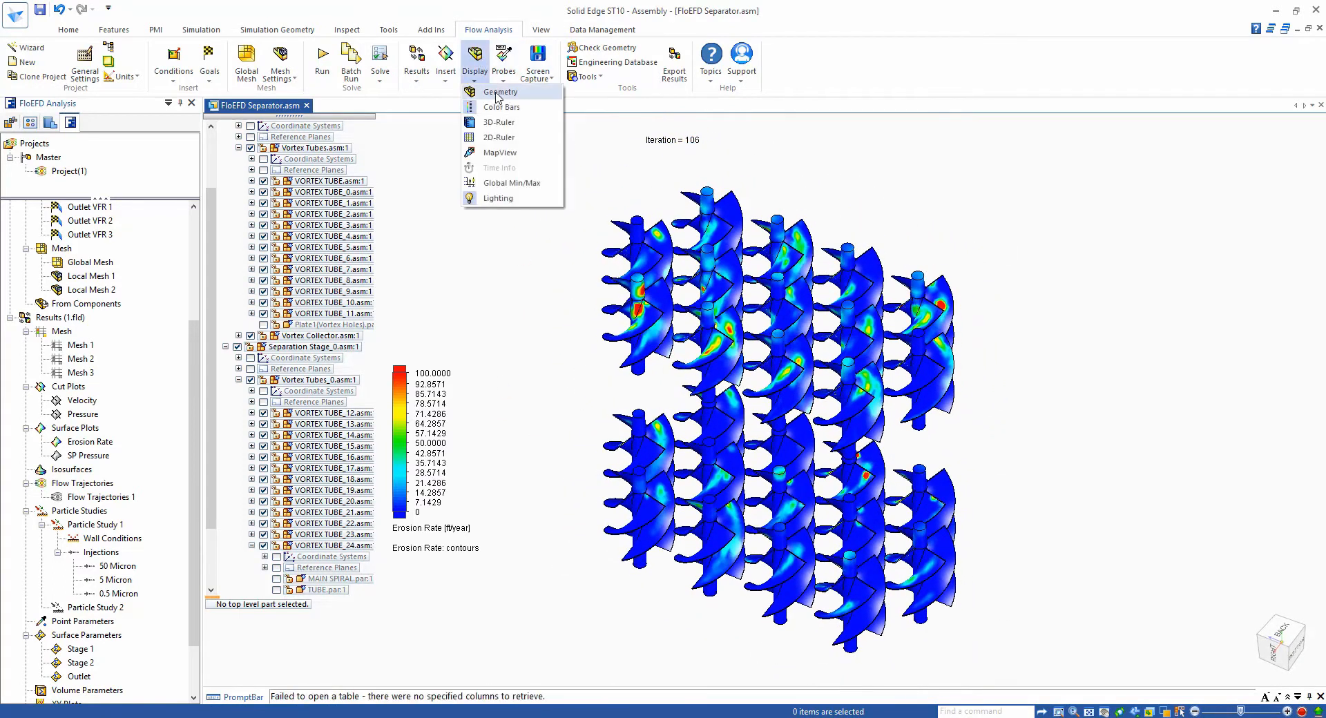
left_click(483, 108)
scroll(181, 603, "up", 1)
left_click_drag(194, 536, 192, 617)
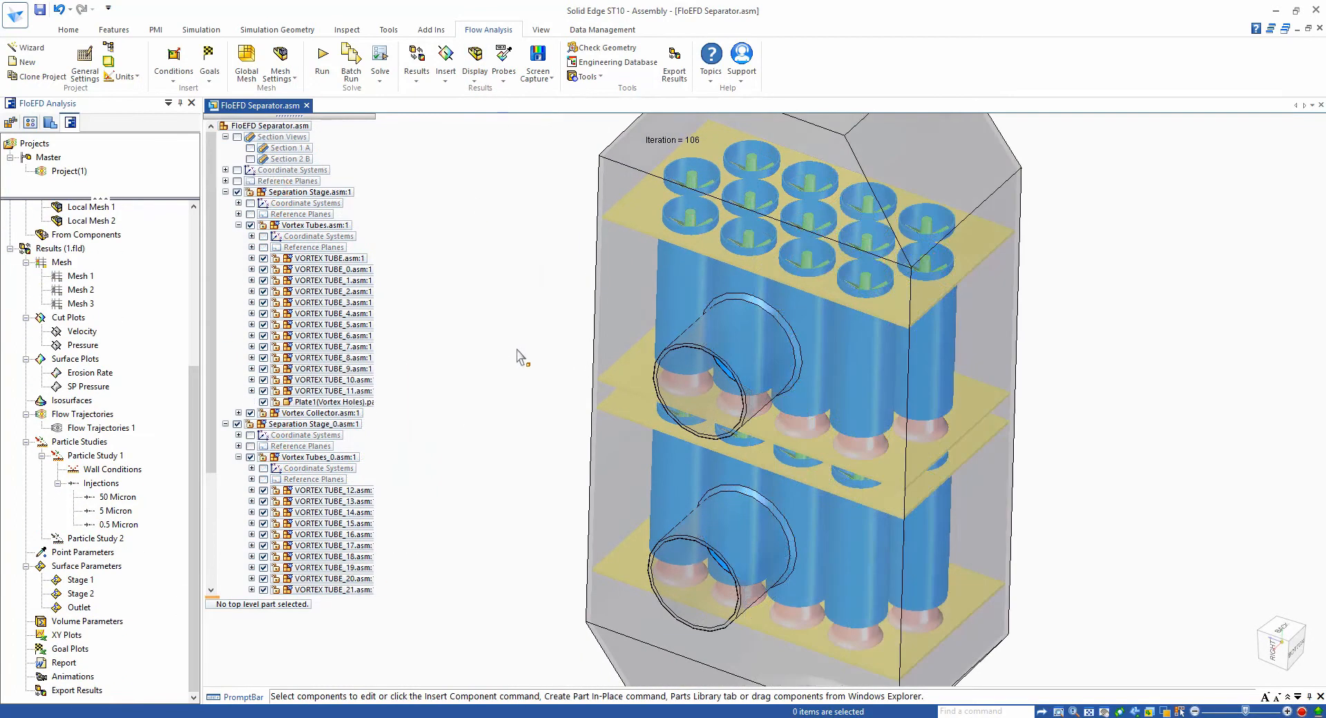